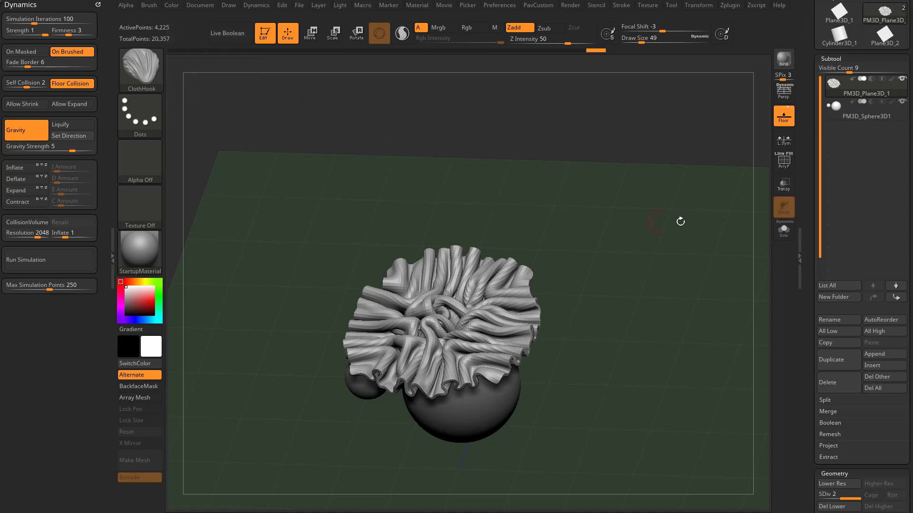
# Step: Clear the previous cloth model from the canvas and draw a new Plane3D in edit mode
pyautogui.click(265, 33)
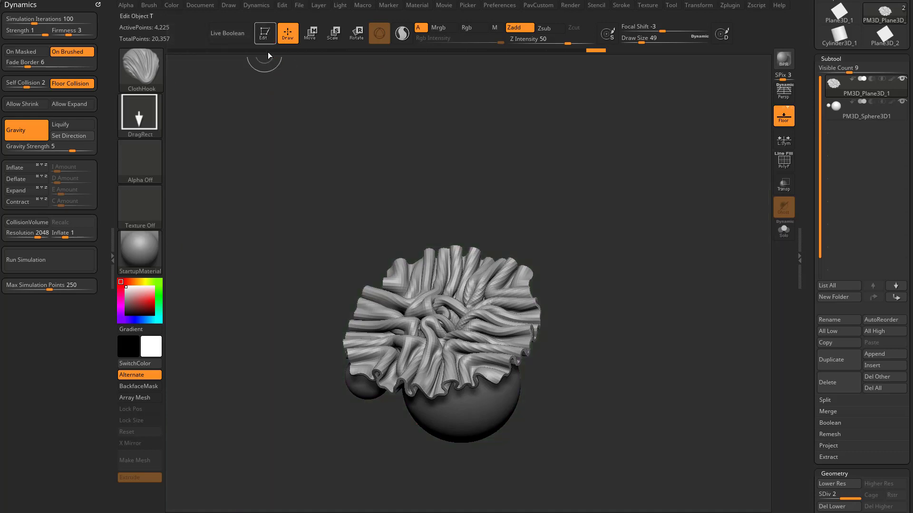
pyautogui.hotkey('ctrl', 'n')
pyautogui.moveTo(808, 211); pyautogui.dragTo(796, 373)
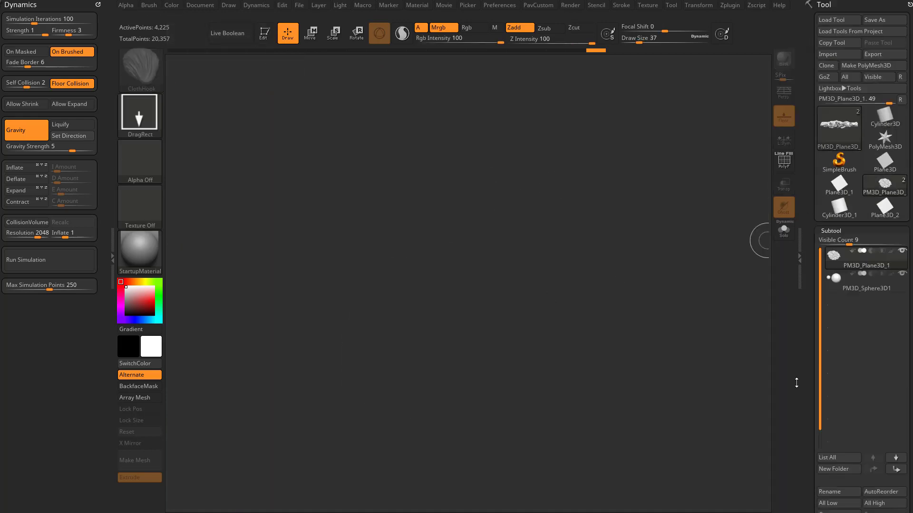
pyautogui.click(878, 165)
pyautogui.moveTo(410, 287); pyautogui.dragTo(444, 377)
pyautogui.click(272, 39)
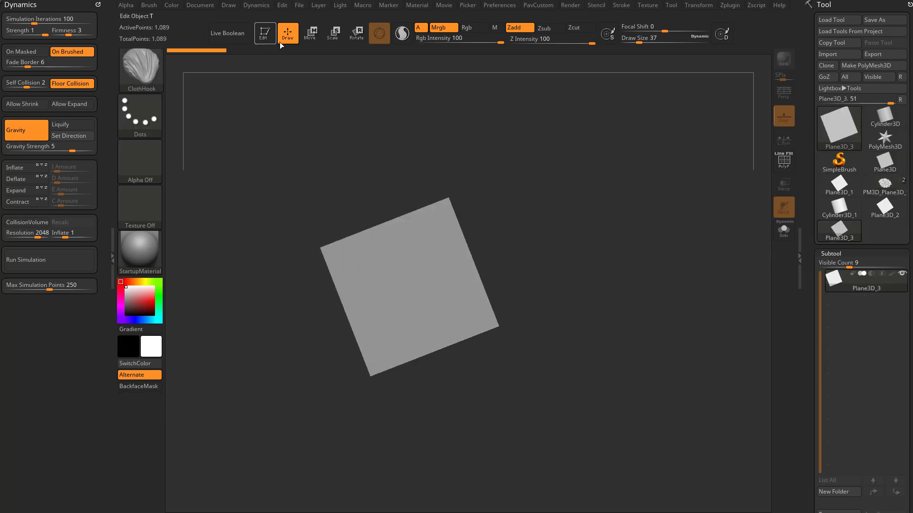
# Step: Convert the plane to a PolyMesh3D and show its polyframe
pyautogui.click(866, 66)
pyautogui.keyDown('shift'); pyautogui.moveTo(757, 167); pyautogui.dragTo(743, 177); pyautogui.keyUp('shift')
pyautogui.hotkey('shift', 'f')
pyautogui.moveTo(625, 203); pyautogui.dragTo(598, 260)
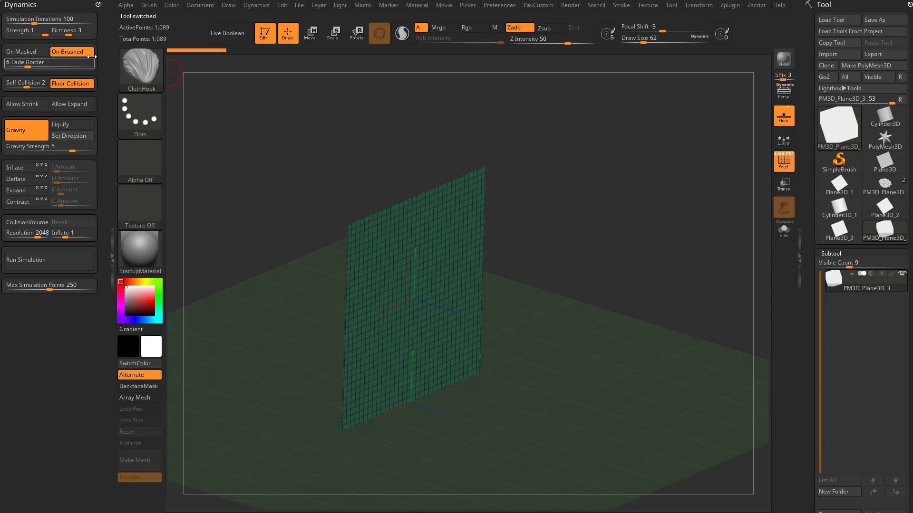
# Step: Turn on Dynamic Subdiv for the plane with Thickness 0.0183 and SmoothSubdiv 0
pyautogui.scroll(-6, 796, 289)
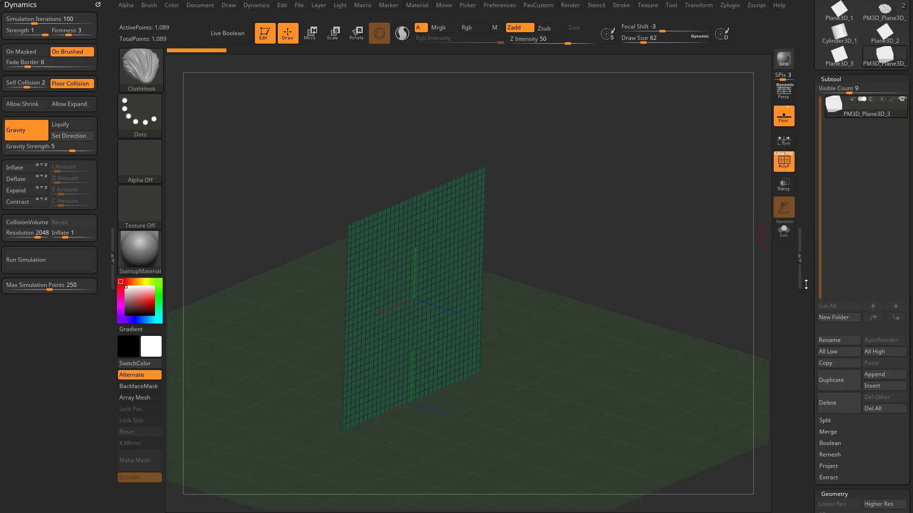
pyautogui.scroll(-3, 832, 304)
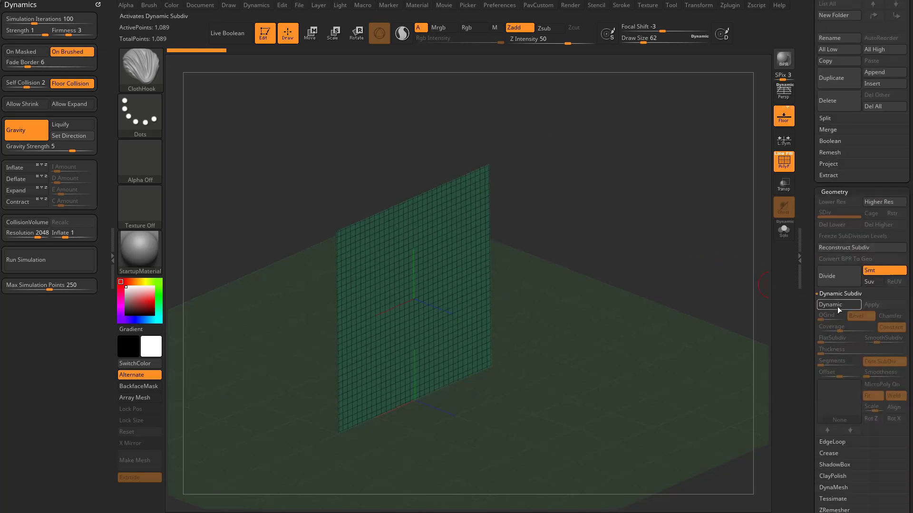
pyautogui.click(831, 304)
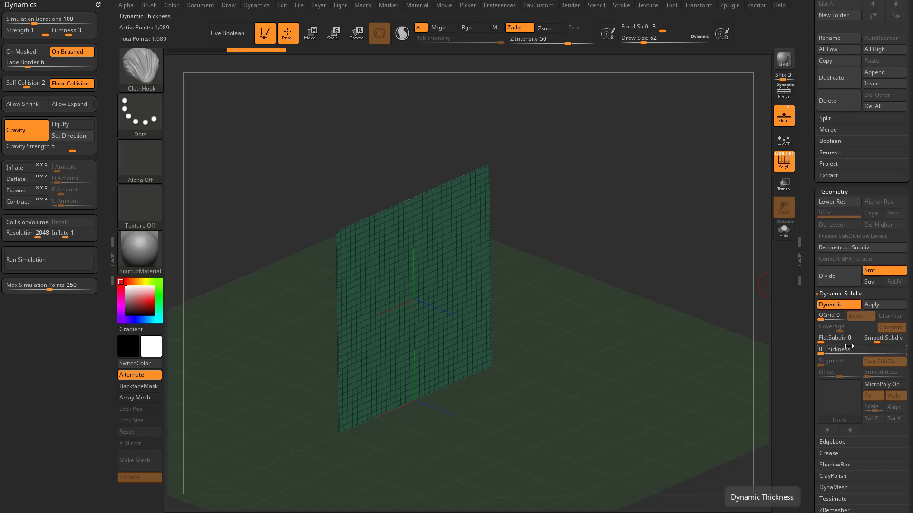
pyautogui.moveTo(826, 350); pyautogui.dragTo(850, 352)
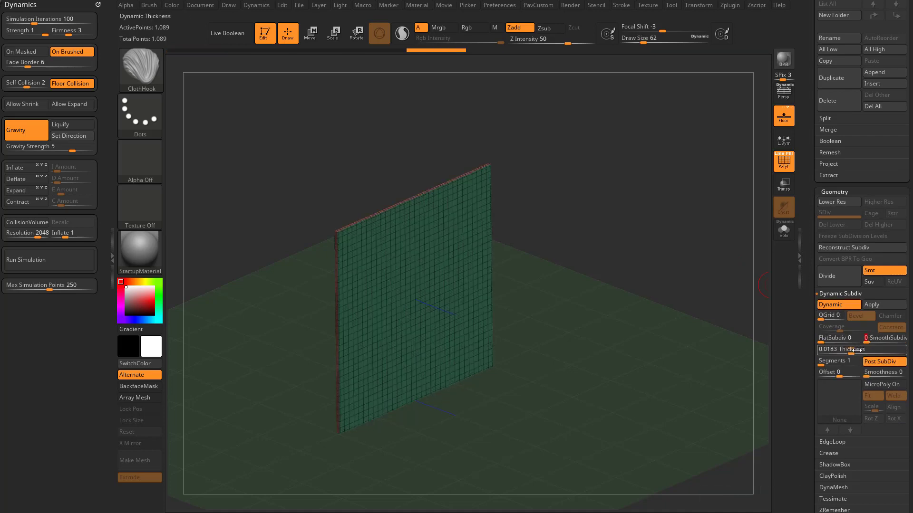
pyautogui.moveTo(666, 295); pyautogui.dragTo(654, 253)
# Step: Assign the SkinShade4 material to the plane
pyautogui.click(132, 246)
pyautogui.click(752, 365)
pyautogui.click(136, 249)
pyautogui.click(743, 415)
pyautogui.moveTo(607, 214); pyautogui.dragTo(668, 284)
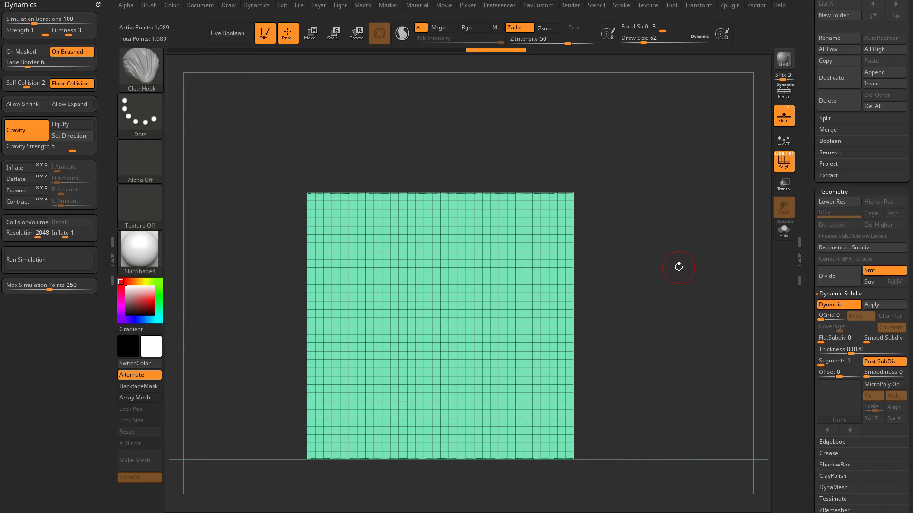
# Step: Mask the plane's upper-right corner and run the cloth simulation so the rest falls to the floor
pyautogui.keyDown('alt'); pyautogui.moveTo(679, 265); pyautogui.dragTo(660, 259); pyautogui.keyUp('alt')
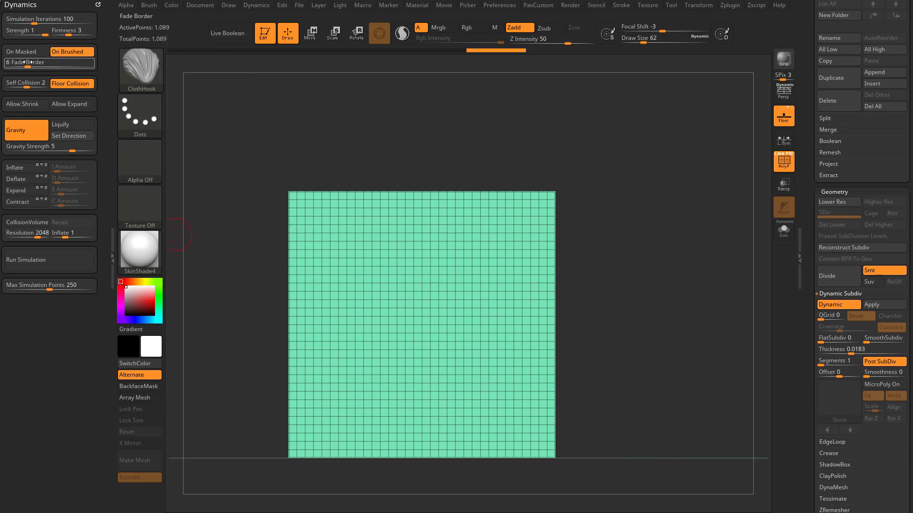
pyautogui.keyDown('alt'); pyautogui.moveTo(599, 201); pyautogui.dragTo(587, 199); pyautogui.keyUp('alt')
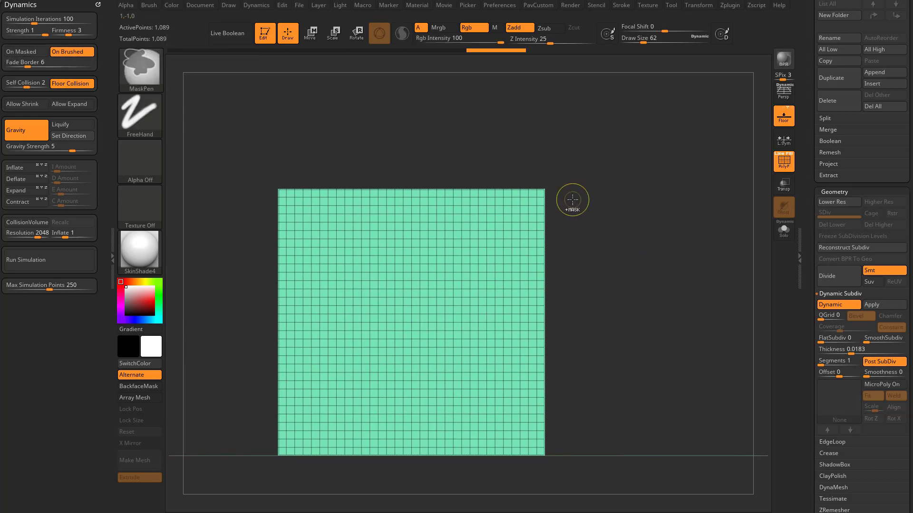
pyautogui.keyDown('ctrl'); pyautogui.moveTo(578, 158); pyautogui.dragTo(508, 232); pyautogui.keyUp('ctrl')
pyautogui.keyDown('alt'); pyautogui.moveTo(611, 263); pyautogui.dragTo(656, 269); pyautogui.keyUp('alt')
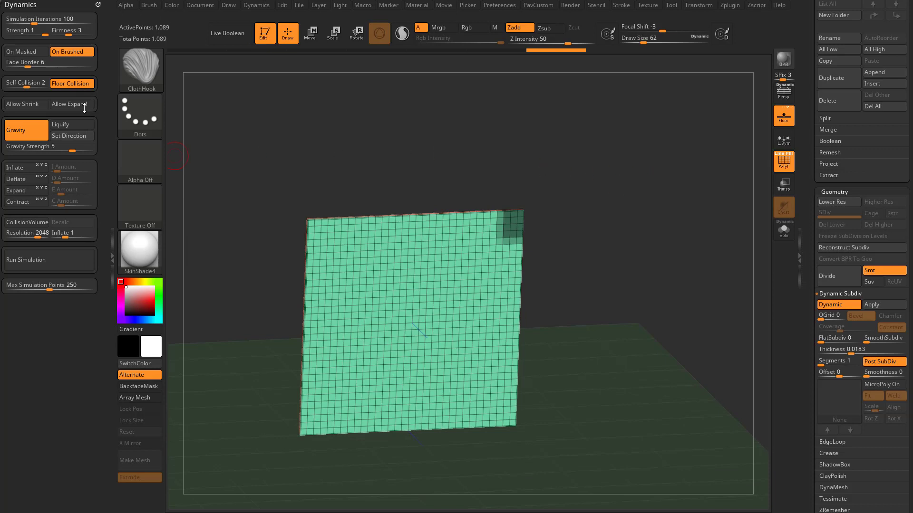
pyautogui.click(54, 251)
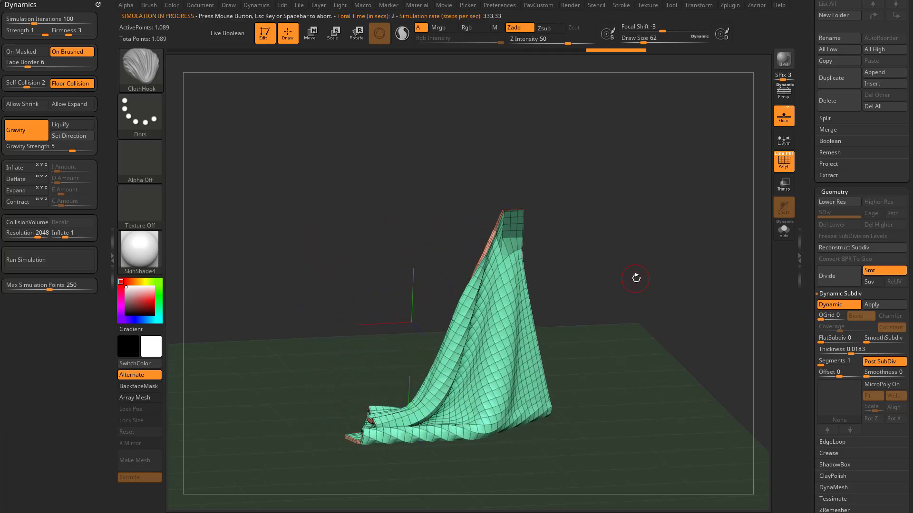
# Step: Set SmoothSubdiv to 1 for the draped cloth and hide the polyframe
pyautogui.click(870, 340)
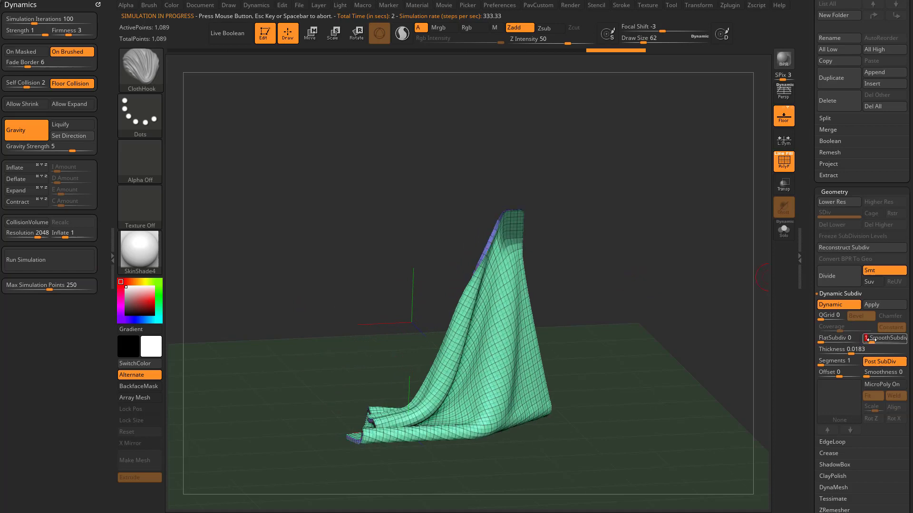
pyautogui.click(782, 164)
pyautogui.moveTo(697, 233); pyautogui.dragTo(597, 270)
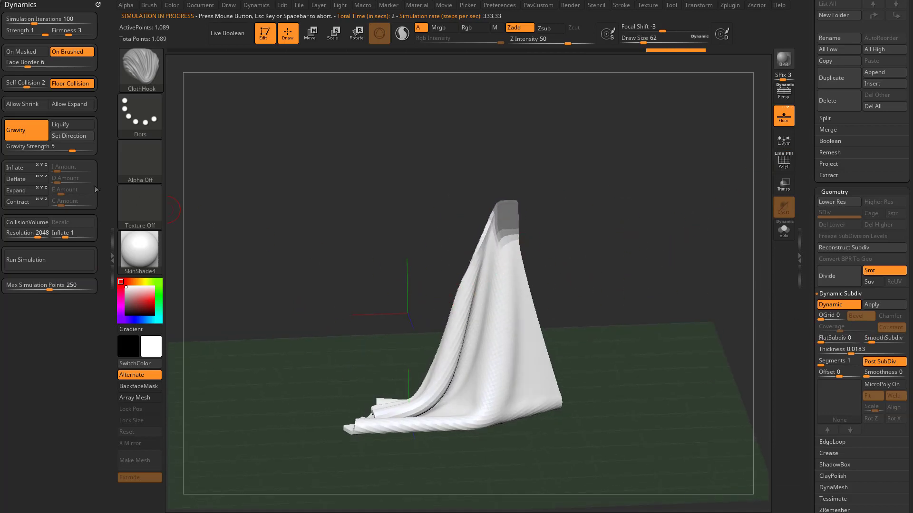
# Step: Run the simulation again until the cloth hangs from its masked corner, and stop it
pyautogui.click(71, 259)
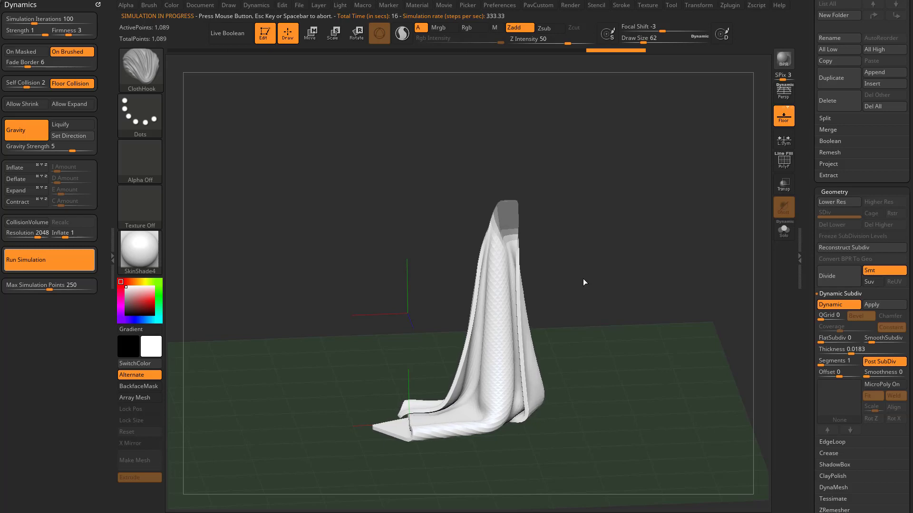
pyautogui.click(565, 223)
pyautogui.moveTo(540, 230); pyautogui.dragTo(543, 284)
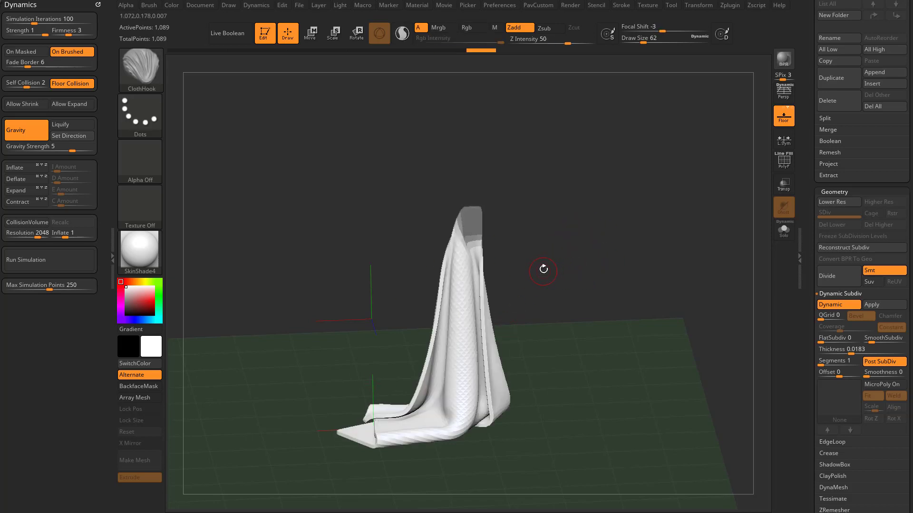
# Step: Enlarge the draw size to 268 and try pulling the hanging cloth with the ClothHook brush
pyautogui.press('s')
pyautogui.moveTo(463, 260); pyautogui.dragTo(494, 260)
pyautogui.press('b')
pyautogui.press('c')
pyautogui.press('h')
pyautogui.moveTo(474, 248)
pyautogui.mouseDown()
pyautogui.moveTo(442, 235)
pyautogui.moveTo(441, 266)
pyautogui.mouseUp()
pyautogui.moveTo(464, 318)
pyautogui.mouseDown()
pyautogui.moveTo(458, 333)
pyautogui.moveTo(467, 269)
pyautogui.mouseUp()
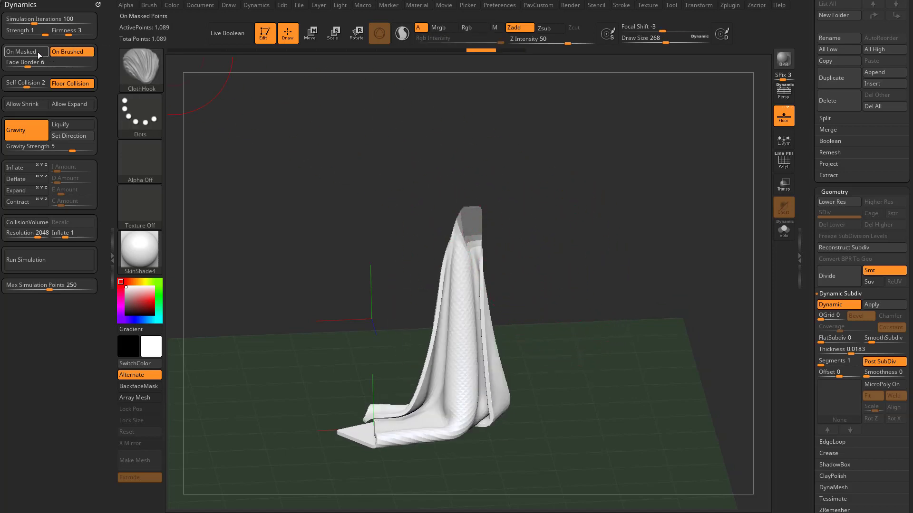
# Step: Turn on On Masked for the simulation and try pulling the cloth with ClothHook, inverting the mask and undoing the pull
pyautogui.moveTo(480, 216); pyautogui.dragTo(485, 198)
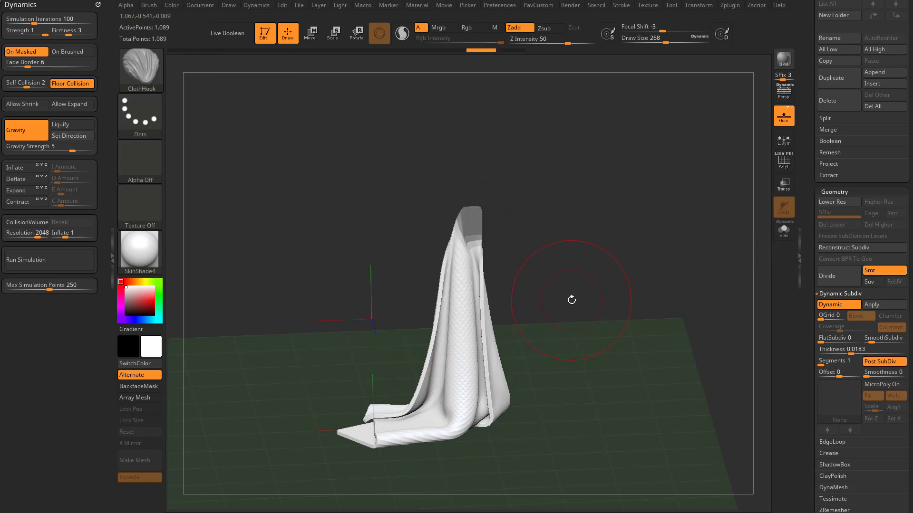
pyautogui.keyDown('ctrl'); pyautogui.click(583, 217); pyautogui.keyUp('ctrl')
pyautogui.keyDown('alt'); pyautogui.moveTo(615, 255); pyautogui.dragTo(561, 262); pyautogui.keyUp('alt')
pyautogui.moveTo(426, 237)
pyautogui.mouseDown()
pyautogui.moveTo(503, 198)
pyautogui.moveTo(319, 303)
pyautogui.mouseUp()
pyautogui.hotkey('ctrl', 'z')
# Step: Try moving the cloth by its unmasked top corner with the TransposeCloth gizmo
pyautogui.press('b')
pyautogui.press('t')
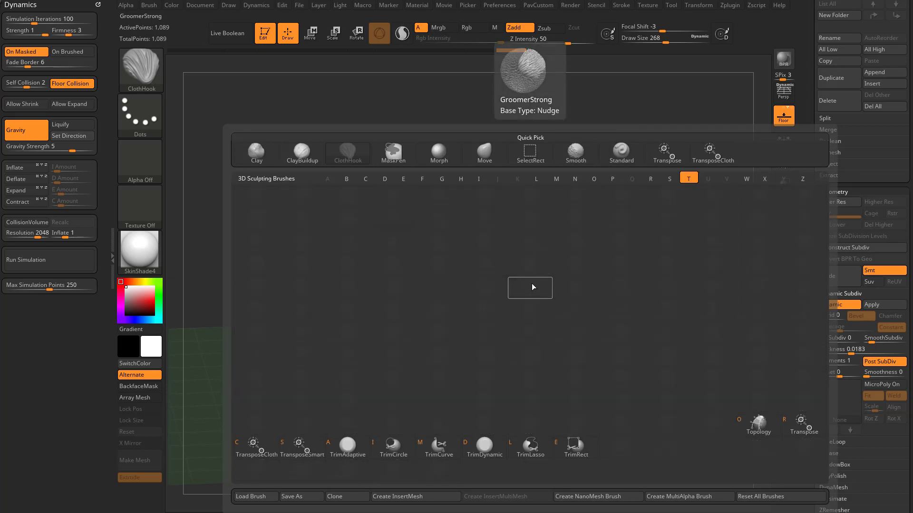
pyautogui.press('c')
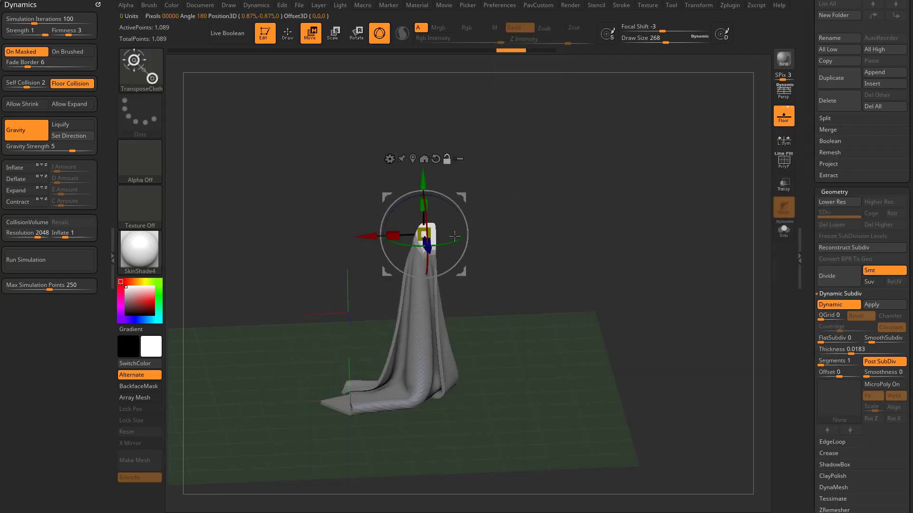
pyautogui.moveTo(467, 197)
pyautogui.mouseDown()
pyautogui.moveTo(516, 218)
pyautogui.moveTo(550, 155)
pyautogui.moveTo(447, 169)
pyautogui.moveTo(305, 167)
pyautogui.moveTo(480, 164)
pyautogui.moveTo(513, 375)
pyautogui.moveTo(333, 369)
pyautogui.moveTo(381, 360)
pyautogui.moveTo(577, 391)
pyautogui.moveTo(575, 412)
pyautogui.mouseUp()
pyautogui.moveTo(611, 247)
pyautogui.mouseDown()
pyautogui.moveTo(621, 247)
pyautogui.moveTo(652, 333)
pyautogui.moveTo(618, 352)
pyautogui.moveTo(404, 387)
pyautogui.moveTo(418, 276)
pyautogui.moveTo(601, 316)
pyautogui.moveTo(562, 331)
pyautogui.mouseUp()
# Step: Undo the cloth edits and simulations back to the flat plane with the masked corner
pyautogui.hotkey('ctrl', 'z')
pyautogui.hotkey('ctrl', 'z')
pyautogui.hotkey('ctrl', 'z')
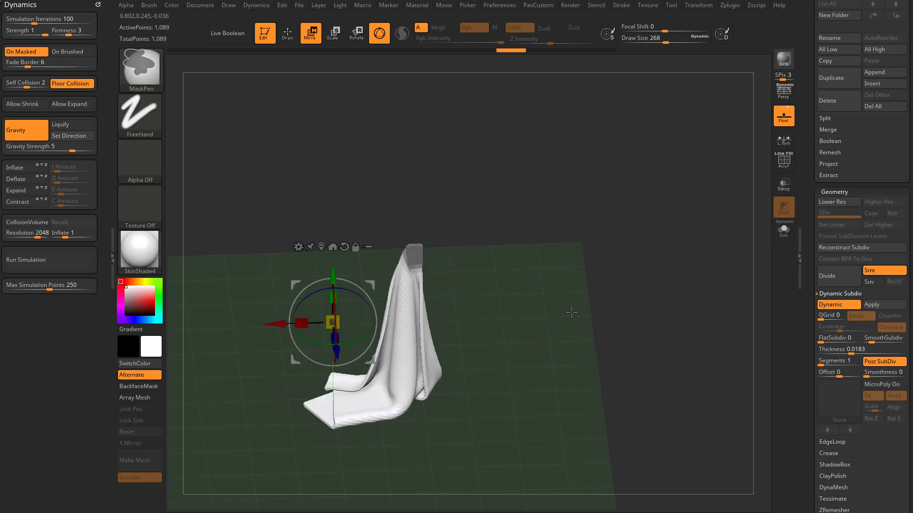
pyautogui.hotkey('ctrl', 'z')
pyautogui.hotkey('ctrl', 'z')
pyautogui.hotkey('ctrl', 'z')
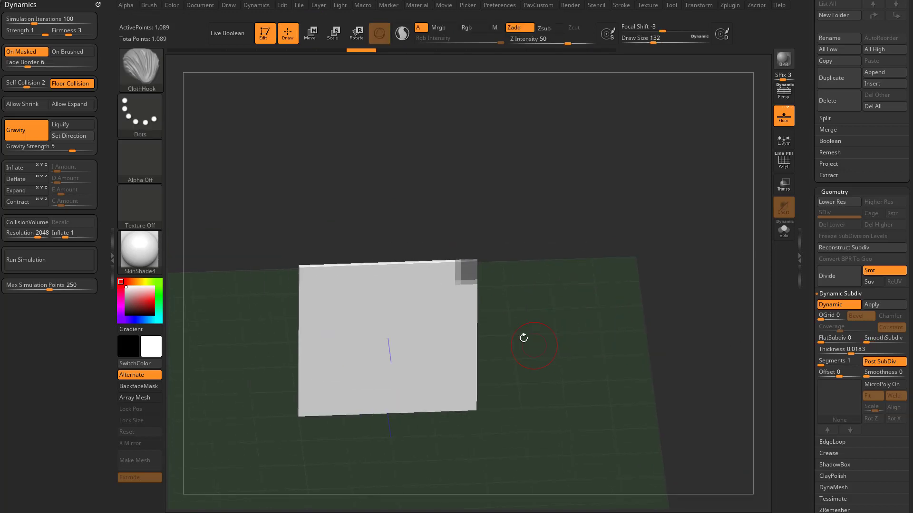
# Step: Replace the corner mask with a mask strip across the plane's top edge and invert it
pyautogui.keyDown('shift'); pyautogui.moveTo(615, 257); pyautogui.dragTo(665, 233); pyautogui.keyUp('shift')
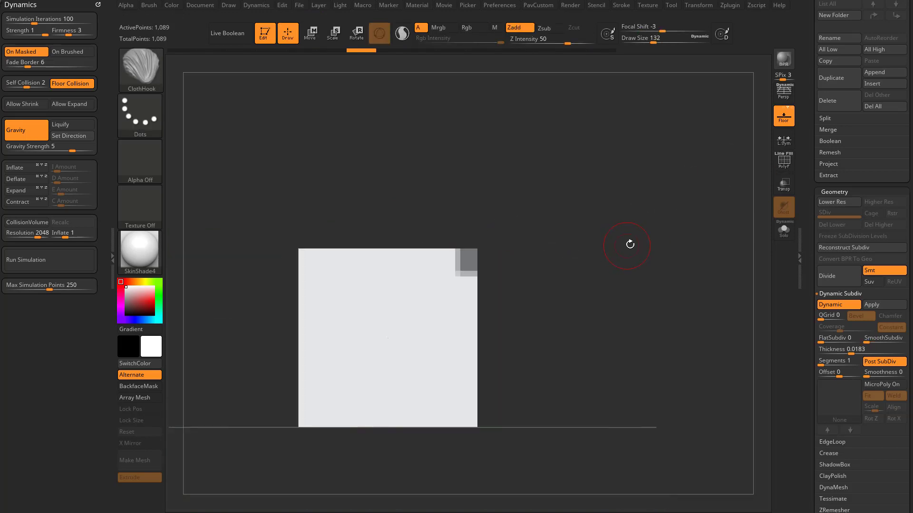
pyautogui.keyDown('ctrl'); pyautogui.moveTo(499, 214); pyautogui.dragTo(489, 238); pyautogui.keyUp('ctrl')
pyautogui.keyDown('ctrl'); pyautogui.moveTo(260, 208); pyautogui.dragTo(524, 263); pyautogui.keyUp('ctrl')
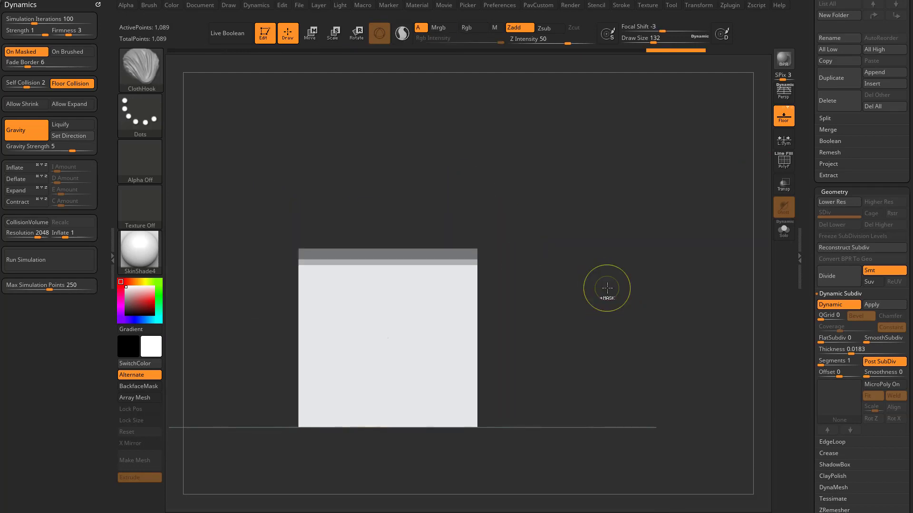
pyautogui.keyDown('ctrl'); pyautogui.click(610, 288); pyautogui.keyUp('ctrl')
pyautogui.keyDown('ctrl'); pyautogui.moveTo(621, 301); pyautogui.dragTo(573, 210); pyautogui.keyUp('ctrl')
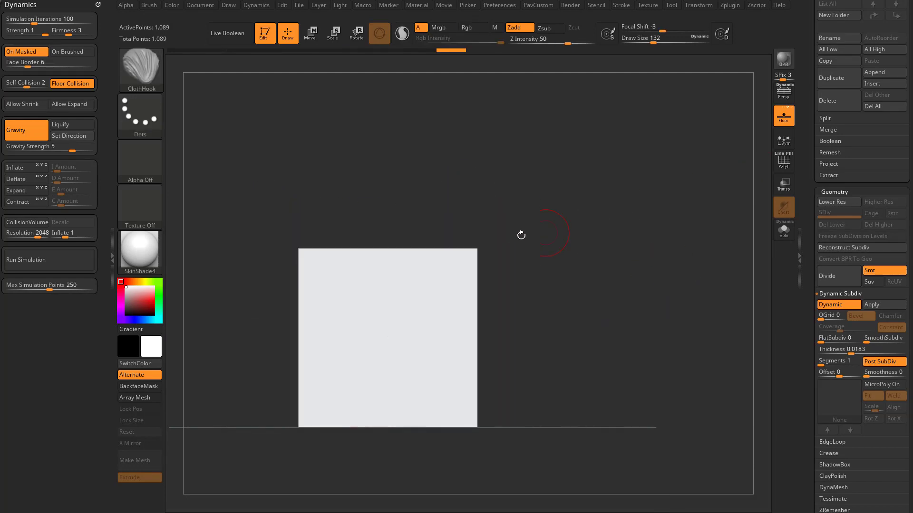
pyautogui.moveTo(264, 195)
pyautogui.keyDown('ctrl'); pyautogui.mouseDown()
pyautogui.moveTo(512, 253)
pyautogui.moveTo(516, 267)
pyautogui.mouseUp(); pyautogui.keyUp('ctrl')
pyautogui.moveTo(593, 291)
pyautogui.mouseDown()
pyautogui.moveTo(553, 299)
pyautogui.moveTo(587, 317)
pyautogui.moveTo(581, 321)
pyautogui.moveTo(601, 292)
pyautogui.moveTo(595, 300)
pyautogui.mouseUp()
# Step: Activate the TransposeCloth brush and centre its gizmo on the unmasked strip along the plane's top edge
pyautogui.press('w')
pyautogui.moveTo(551, 280); pyautogui.dragTo(480, 295)
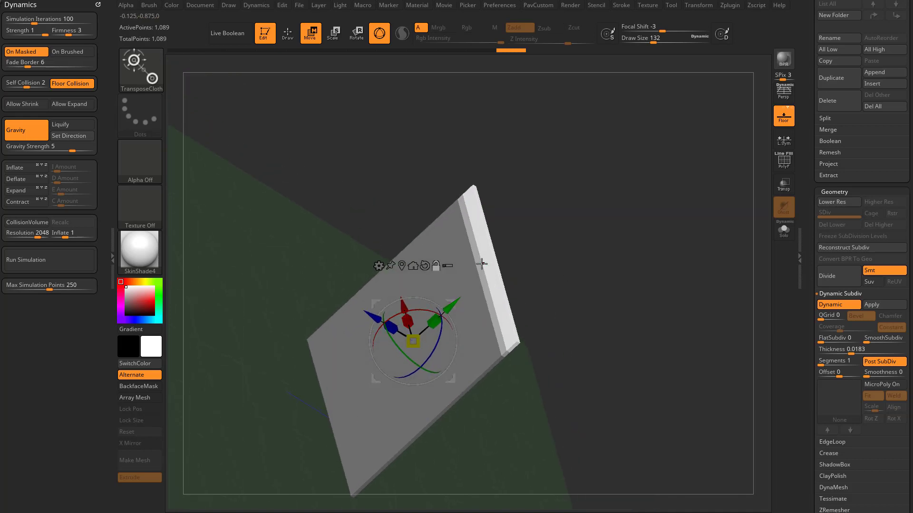
pyautogui.moveTo(482, 263); pyautogui.dragTo(585, 238)
pyautogui.press('b')
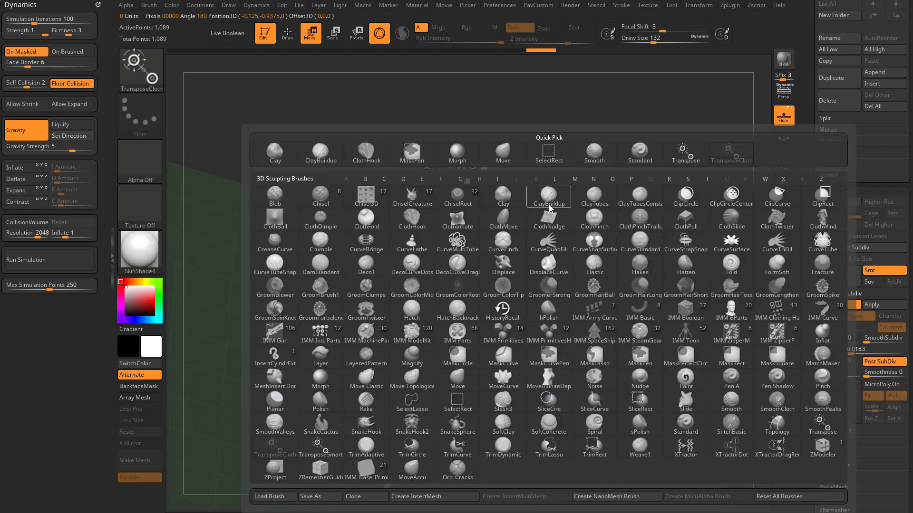
pyautogui.press('t')
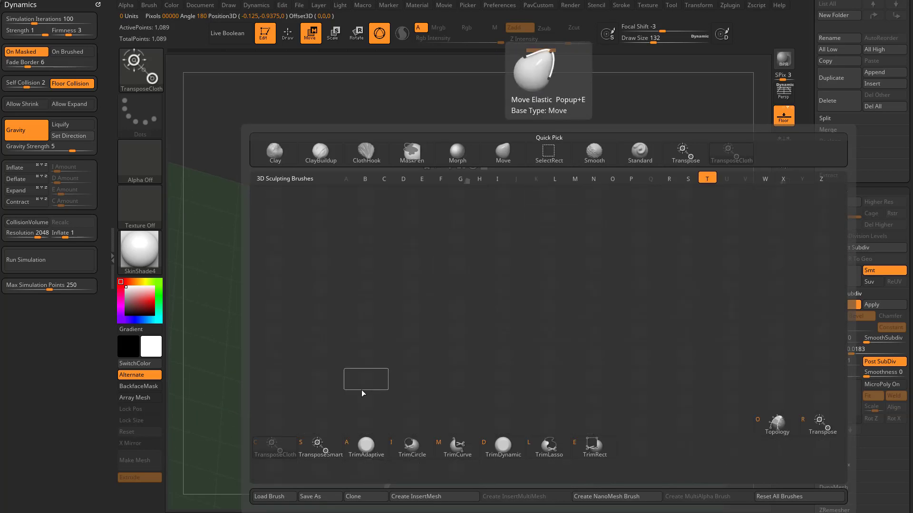
pyautogui.click(275, 447)
pyautogui.moveTo(571, 243)
pyautogui.mouseDown()
pyautogui.moveTo(573, 253)
pyautogui.moveTo(564, 254)
pyautogui.mouseUp()
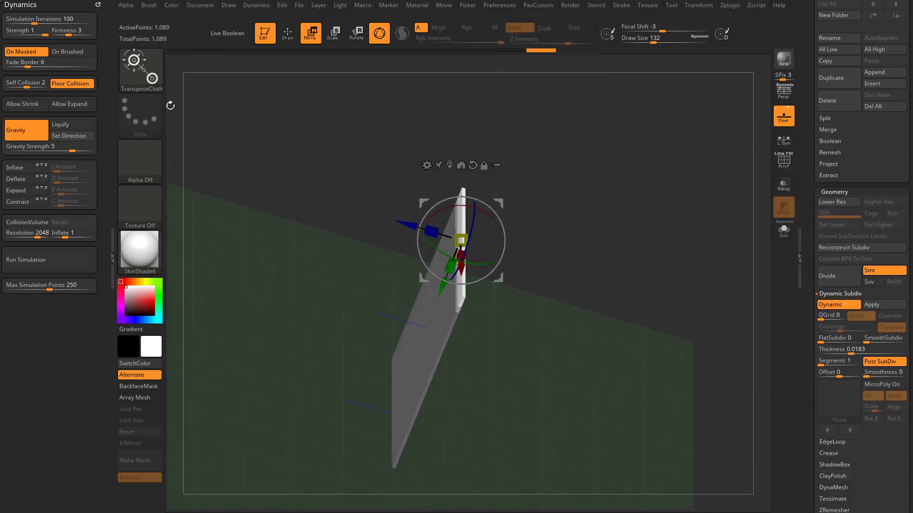
# Step: Try moving the top strip along the gizmo's blue axis with On Masked off, undo the move and restore On Masked
pyautogui.click(36, 52)
pyautogui.keyDown('alt'); pyautogui.moveTo(539, 190); pyautogui.dragTo(526, 177); pyautogui.keyUp('alt')
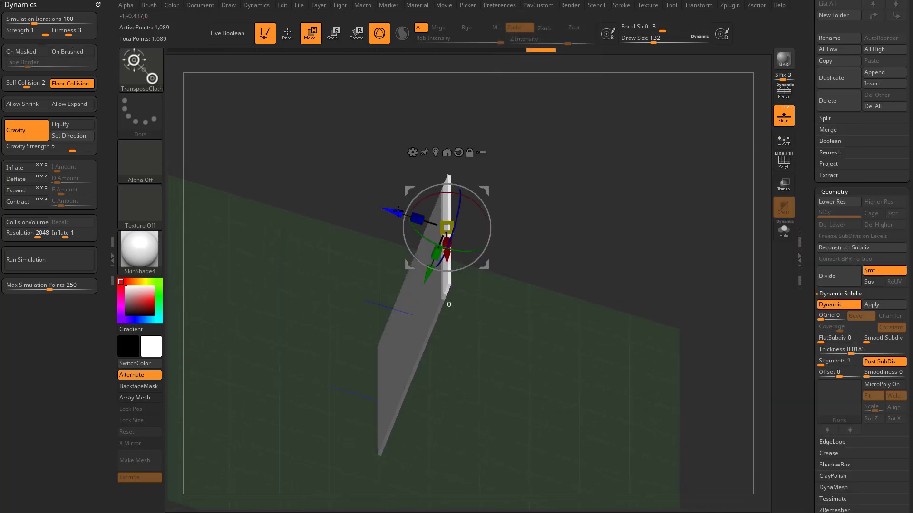
pyautogui.moveTo(399, 211); pyautogui.dragTo(445, 228)
pyautogui.hotkey('ctrl', 'z')
pyautogui.click(31, 52)
# Step: Try moving the plane's top strip downward with the TransposeCloth gizmo in side view, and undo the move
pyautogui.keyDown('shift'); pyautogui.moveTo(585, 285); pyautogui.dragTo(579, 285); pyautogui.keyUp('shift')
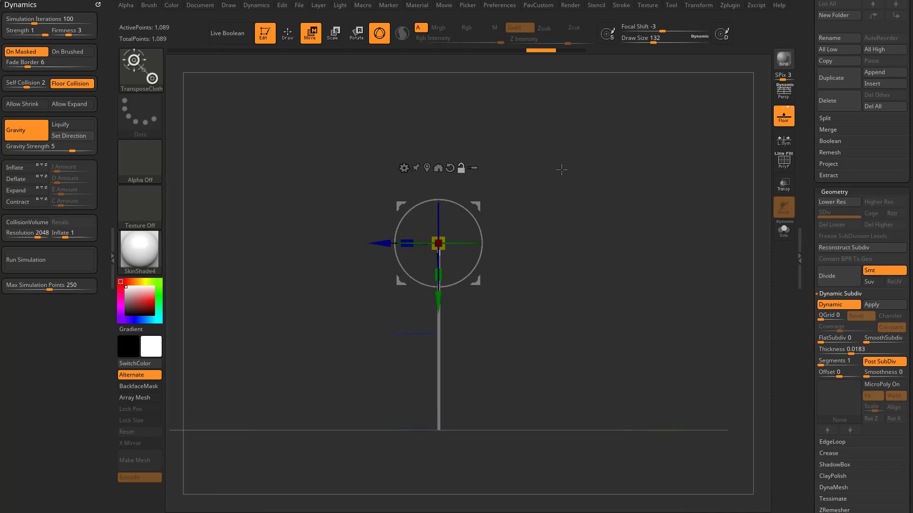
pyautogui.moveTo(562, 174); pyautogui.dragTo(491, 229)
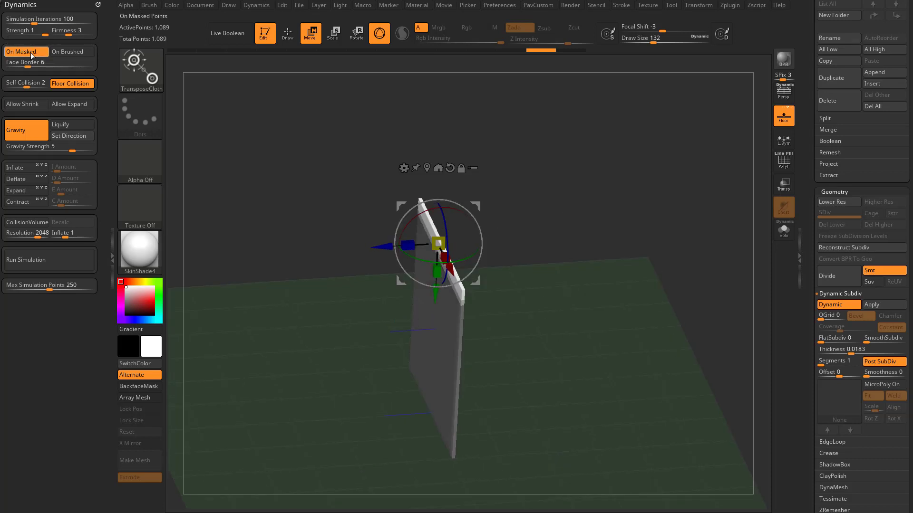
pyautogui.keyDown('alt'); pyautogui.moveTo(549, 268); pyautogui.dragTo(526, 219); pyautogui.keyUp('alt')
pyautogui.moveTo(488, 188)
pyautogui.mouseDown()
pyautogui.moveTo(523, 208)
pyautogui.moveTo(571, 335)
pyautogui.moveTo(540, 415)
pyautogui.moveTo(476, 450)
pyautogui.moveTo(428, 459)
pyautogui.mouseUp()
pyautogui.hotkey('ctrl', 'z')
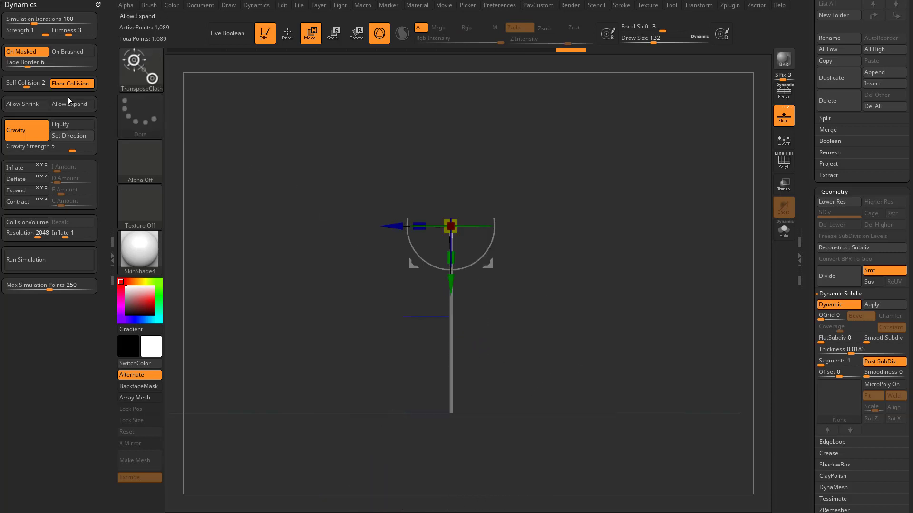
# Step: Turn off Floor Collision and move the top strip down with the TransposeCloth gizmo to roll the plane into a tube
pyautogui.click(74, 84)
pyautogui.keyDown('alt'); pyautogui.moveTo(585, 224); pyautogui.dragTo(578, 186); pyautogui.keyUp('alt')
pyautogui.moveTo(488, 155)
pyautogui.mouseDown()
pyautogui.moveTo(537, 186)
pyautogui.moveTo(576, 327)
pyautogui.moveTo(498, 414)
pyautogui.moveTo(398, 396)
pyautogui.moveTo(352, 291)
pyautogui.moveTo(415, 228)
pyautogui.moveTo(530, 264)
pyautogui.moveTo(542, 367)
pyautogui.moveTo(444, 384)
pyautogui.moveTo(401, 310)
pyautogui.moveTo(465, 279)
pyautogui.moveTo(521, 309)
pyautogui.moveTo(495, 351)
pyautogui.moveTo(469, 347)
pyautogui.mouseUp()
pyautogui.moveTo(618, 291); pyautogui.dragTo(588, 301)
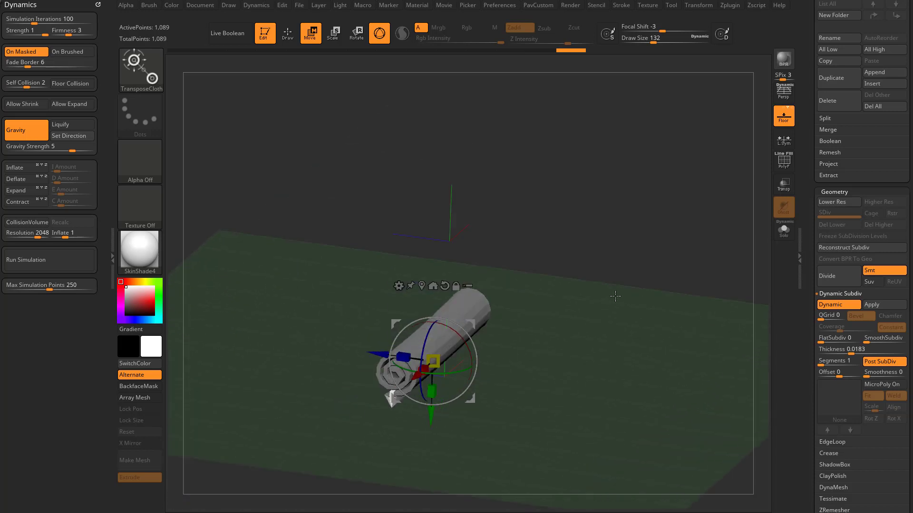
# Step: Raise the SmoothSubdiv level of the rolled plane and clear its mask
pyautogui.press('q')
pyautogui.moveTo(866, 340); pyautogui.dragTo(875, 339)
pyautogui.moveTo(651, 298)
pyautogui.keyDown('alt'); pyautogui.mouseDown()
pyautogui.moveTo(658, 291)
pyautogui.moveTo(680, 313)
pyautogui.moveTo(666, 319)
pyautogui.mouseUp(); pyautogui.keyUp('alt')
pyautogui.press('w')
pyautogui.keyDown('alt'); pyautogui.moveTo(479, 353); pyautogui.dragTo(500, 293); pyautogui.keyUp('alt')
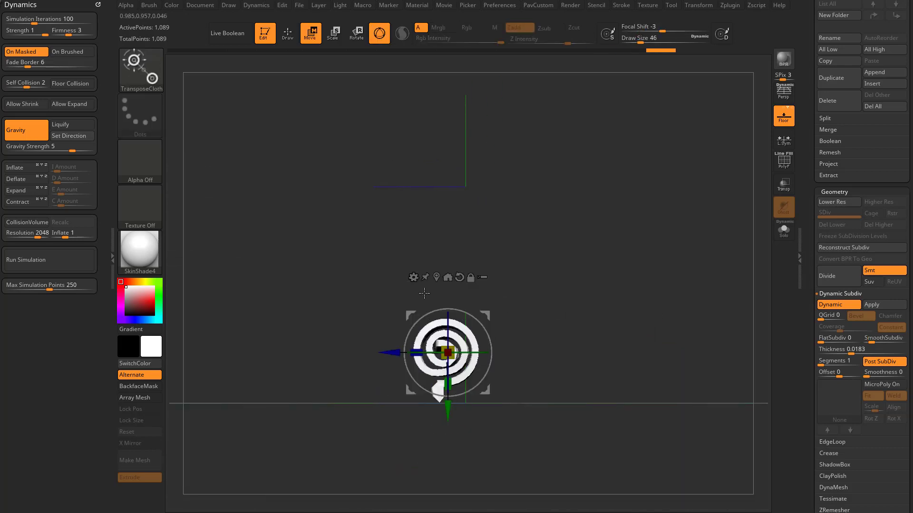
# Step: Rotate the whole roll about 90 degrees around its length with the regular Transpose brush, and return to TransposeCloth
pyautogui.press('b')
pyautogui.press('t')
pyautogui.press('r')
pyautogui.moveTo(452, 310)
pyautogui.mouseDown()
pyautogui.moveTo(490, 317)
pyautogui.moveTo(527, 363)
pyautogui.mouseUp()
pyautogui.press('q')
pyautogui.press('b')
pyautogui.press('t')
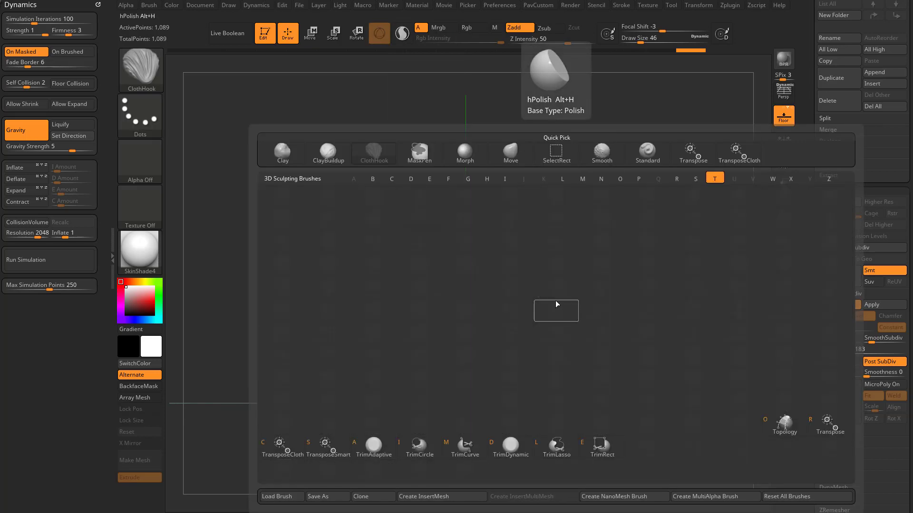
pyautogui.press('c')
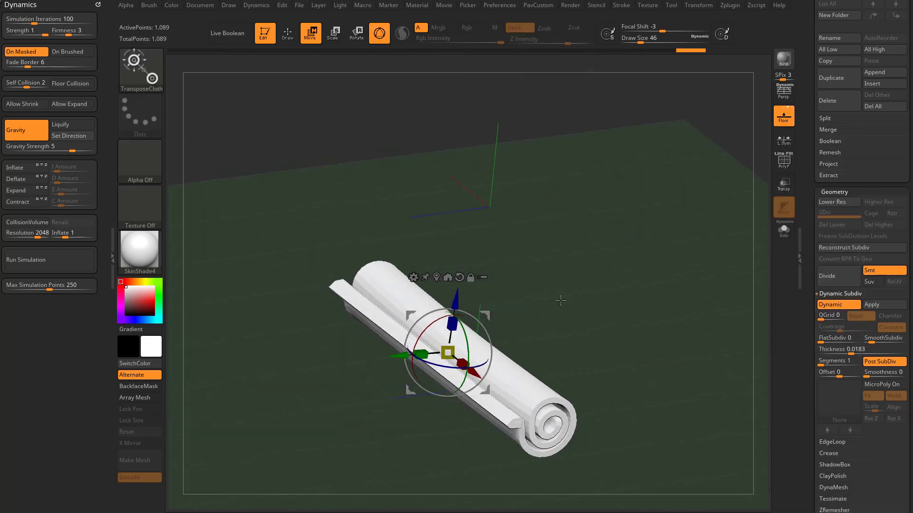
# Step: Assign the MatCap Gray material and set SmoothSubdiv to 2 for the roll
pyautogui.keyDown('alt'); pyautogui.moveTo(352, 224); pyautogui.dragTo(332, 208); pyautogui.keyUp('alt')
pyautogui.click(138, 255)
pyautogui.click(656, 294)
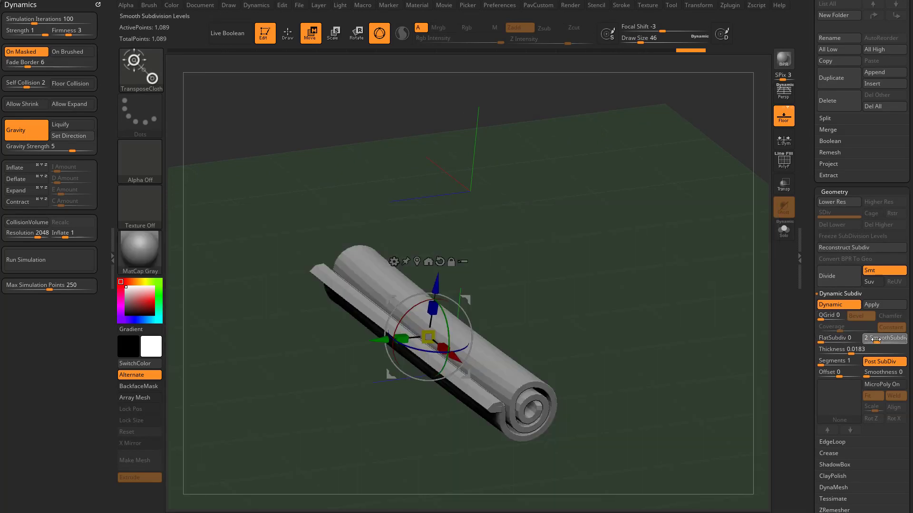
pyautogui.moveTo(713, 340); pyautogui.dragTo(677, 324)
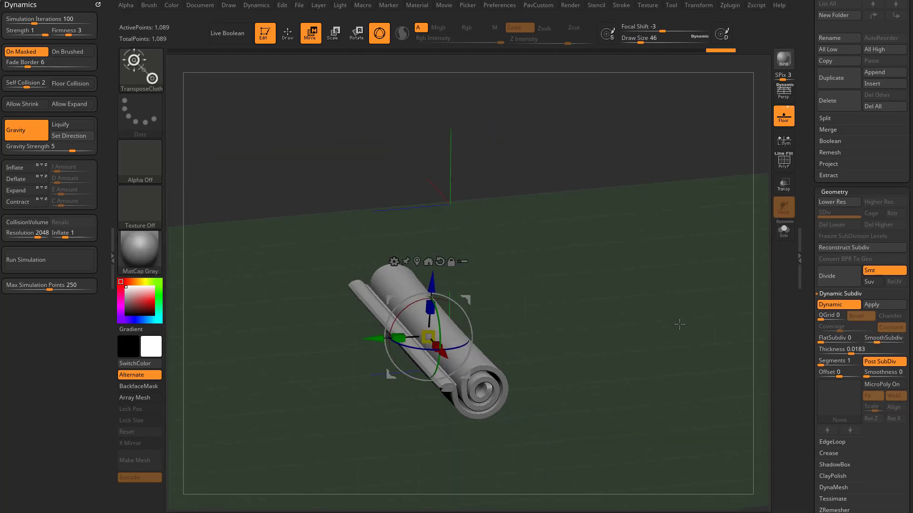
# Step: Turn on Floor Collision, switch to draw mode with the ClothHook brush and run the simulation on the roll
pyautogui.click(60, 260)
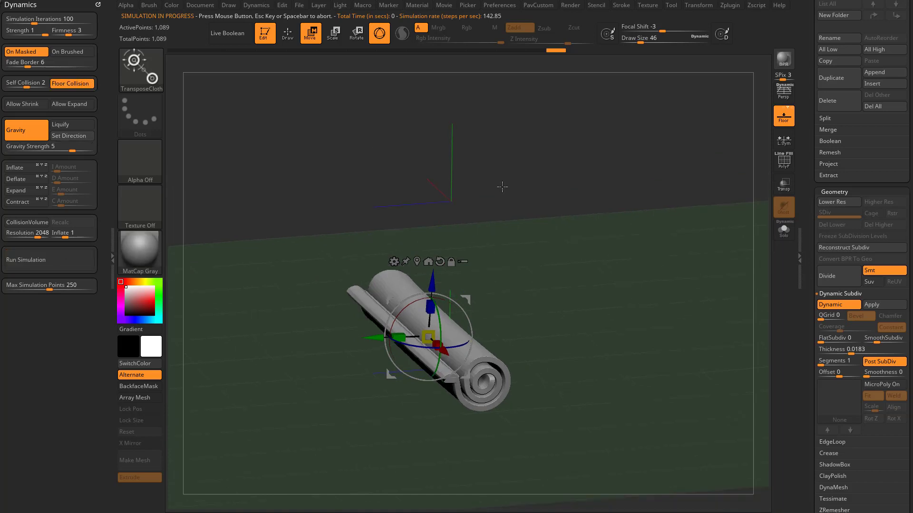
pyautogui.moveTo(550, 234); pyautogui.dragTo(559, 224)
pyautogui.moveTo(328, 188); pyautogui.dragTo(335, 224)
pyautogui.press('q')
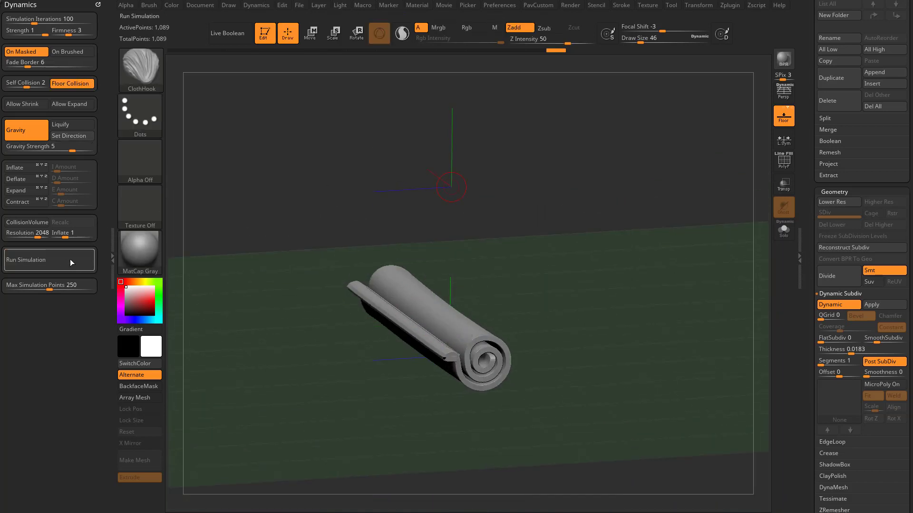
pyautogui.click(70, 259)
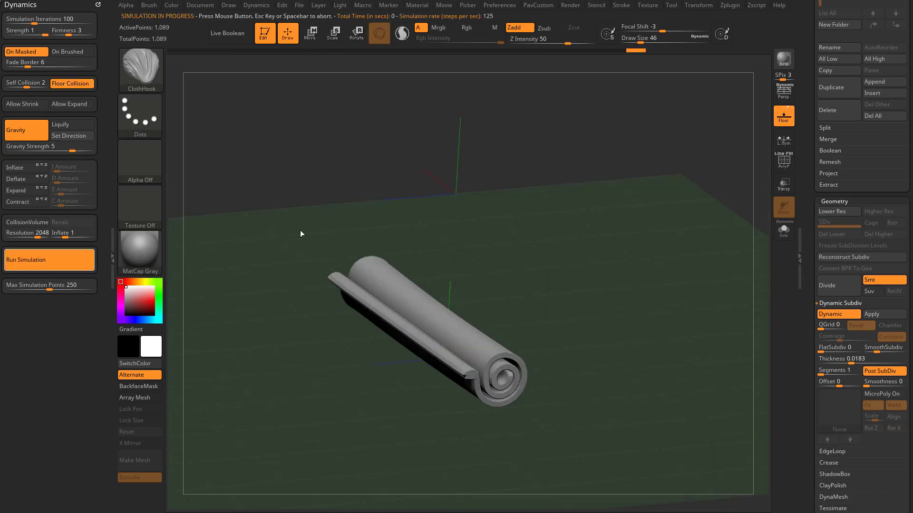
# Step: Try masking the far end of the roll and running the simulation on it, and undo both
pyautogui.moveTo(301, 233)
pyautogui.mouseDown()
pyautogui.moveTo(312, 204)
pyautogui.moveTo(310, 239)
pyautogui.moveTo(464, 279)
pyautogui.moveTo(511, 220)
pyautogui.moveTo(311, 283)
pyautogui.mouseUp()
pyautogui.click(82, 259)
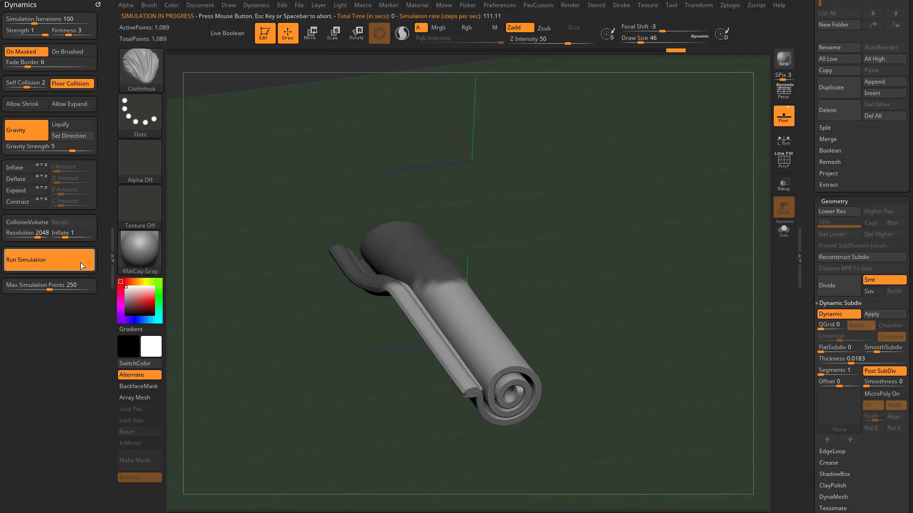
pyautogui.moveTo(559, 205); pyautogui.dragTo(602, 271)
pyautogui.hotkey('ctrl', 'z')
pyautogui.hotkey('ctrl', 'z')
pyautogui.hotkey('ctrl', 'z')
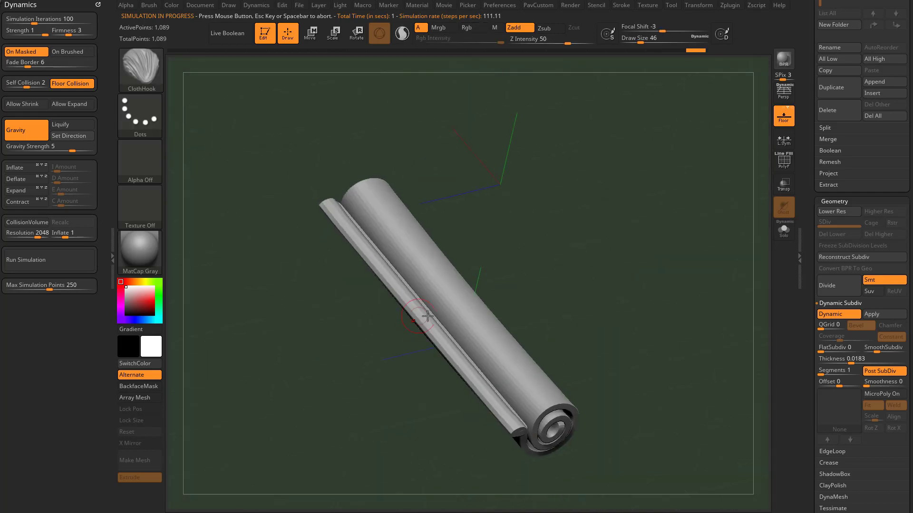
# Step: Mask a band across the middle of the roll and blur the mask's edges
pyautogui.click(20, 260)
pyautogui.keyDown('alt'); pyautogui.moveTo(295, 140); pyautogui.dragTo(281, 133); pyautogui.keyUp('alt')
pyautogui.moveTo(458, 147)
pyautogui.keyDown('shift'); pyautogui.mouseDown()
pyautogui.moveTo(526, 228)
pyautogui.moveTo(359, 332)
pyautogui.moveTo(365, 343)
pyautogui.moveTo(561, 256)
pyautogui.moveTo(577, 282)
pyautogui.mouseUp(); pyautogui.keyUp('shift')
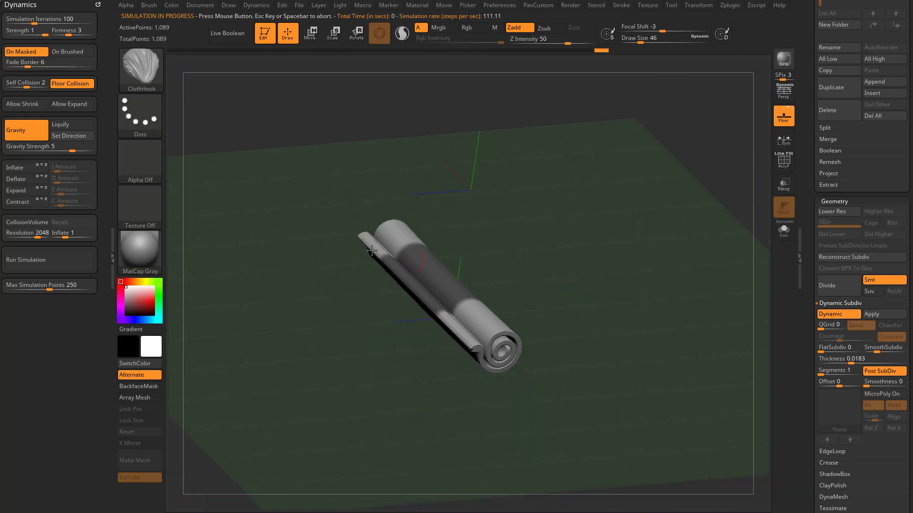
pyautogui.keyDown('ctrl'); pyautogui.click(420, 277); pyautogui.keyUp('ctrl')
pyautogui.keyDown('ctrl'); pyautogui.click(432, 282); pyautogui.keyUp('ctrl')
pyautogui.moveTo(603, 252); pyautogui.dragTo(598, 264)
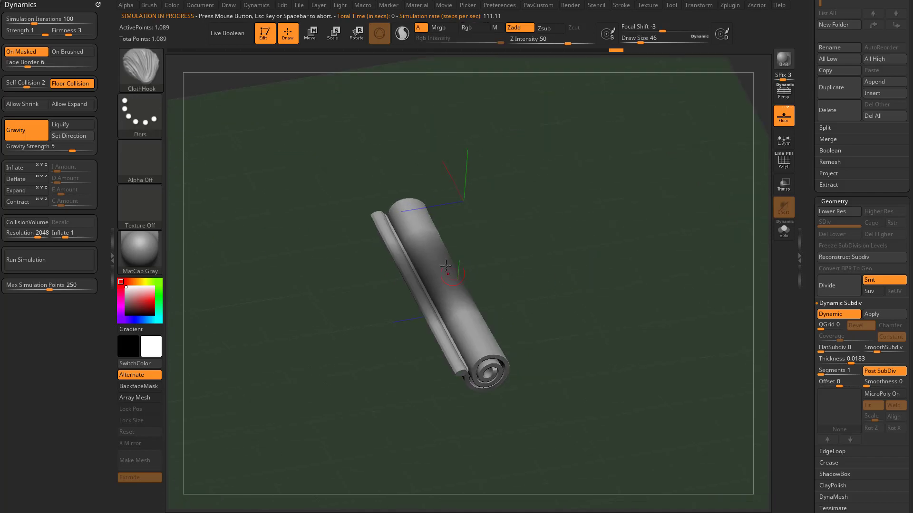
# Step: Open the Masking options, sharpen the mask on the roll's middle band and blur it again
pyautogui.moveTo(808, 336); pyautogui.dragTo(809, 212)
pyautogui.keyDown('shift'); pyautogui.click(830, 212); pyautogui.keyUp('shift')
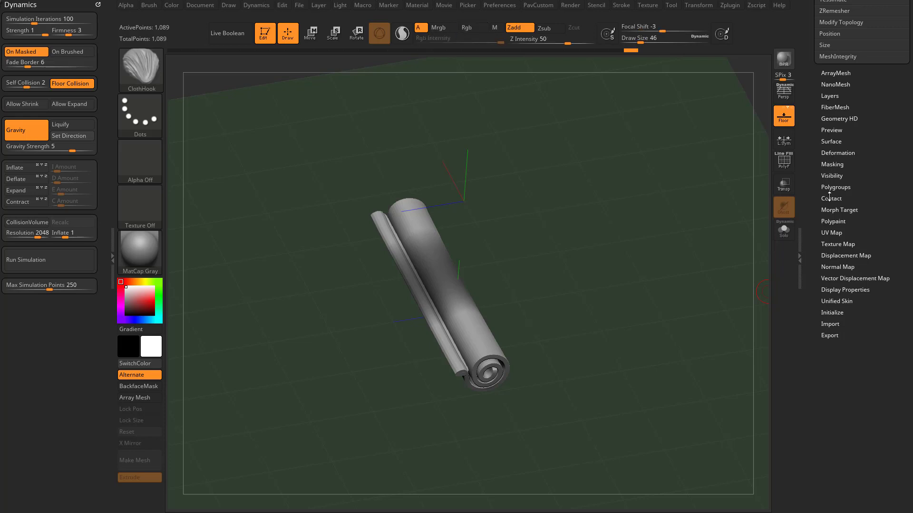
pyautogui.click(832, 165)
pyautogui.click(842, 202)
pyautogui.click(842, 202)
pyautogui.keyDown('ctrl'); pyautogui.keyDown('alt'); pyautogui.click(445, 285); pyautogui.keyUp('alt'); pyautogui.keyUp('ctrl')
pyautogui.keyDown('ctrl'); pyautogui.moveTo(443, 285); pyautogui.dragTo(466, 312); pyautogui.keyUp('ctrl')
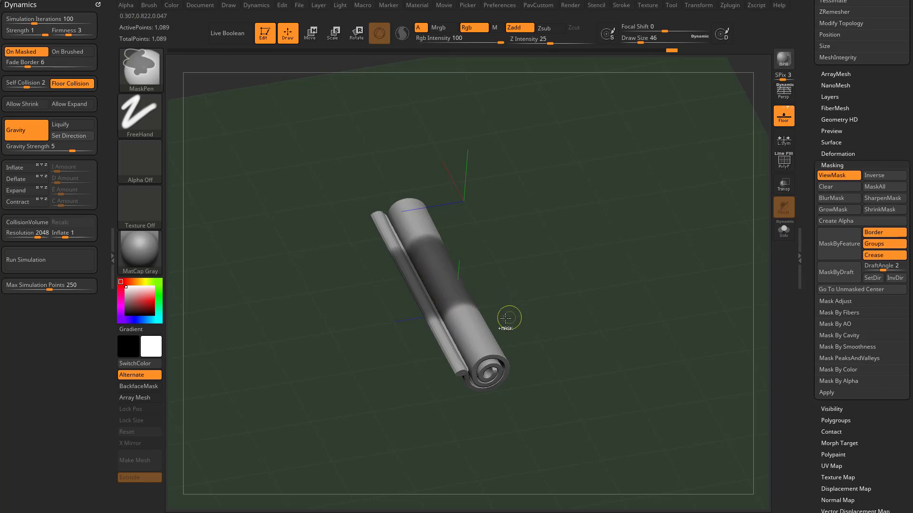
pyautogui.keyDown('ctrl'); pyautogui.click(460, 296); pyautogui.keyUp('ctrl')
pyautogui.keyDown('ctrl'); pyautogui.click(460, 296); pyautogui.keyUp('ctrl')
pyautogui.keyDown('alt'); pyautogui.moveTo(509, 323); pyautogui.dragTo(500, 344); pyautogui.keyUp('alt')
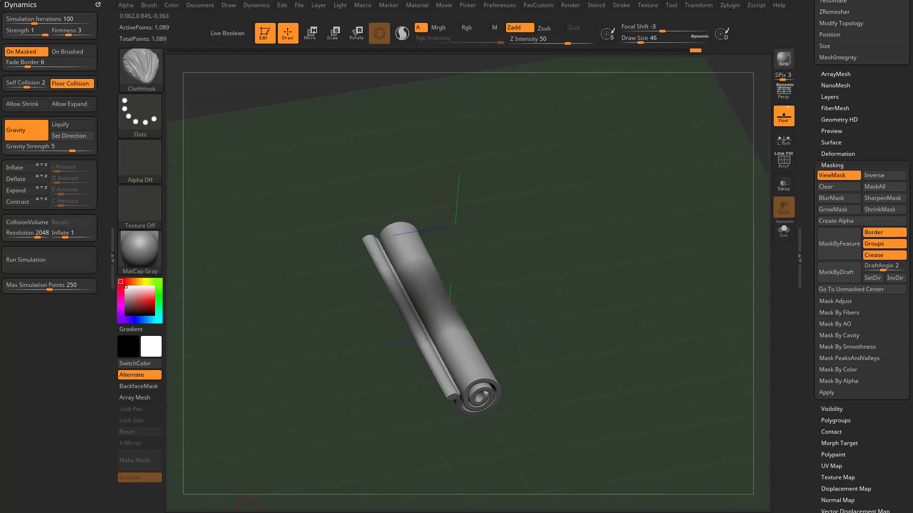
# Step: Switch to the browser, look through the channel's playlists on YouTube and return to ZBrush
pyautogui.moveTo(912, 428); pyautogui.dragTo(385, 86)
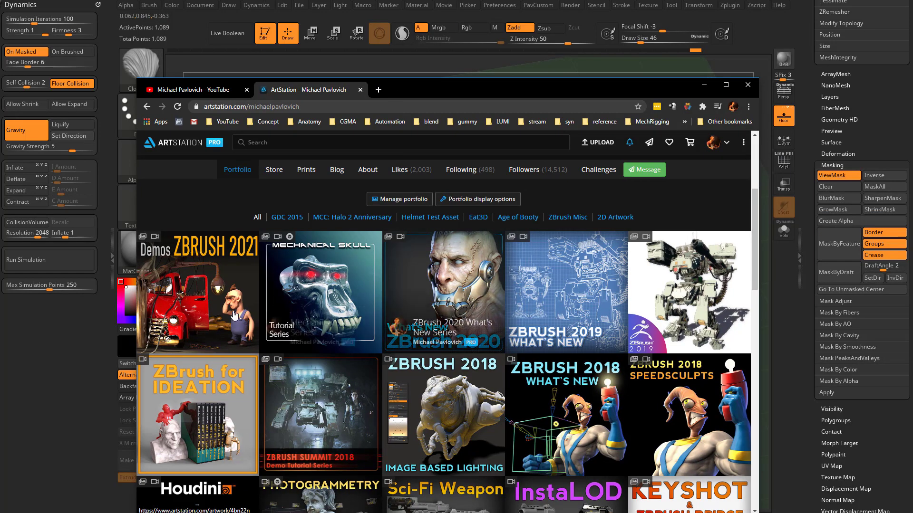
pyautogui.click(207, 93)
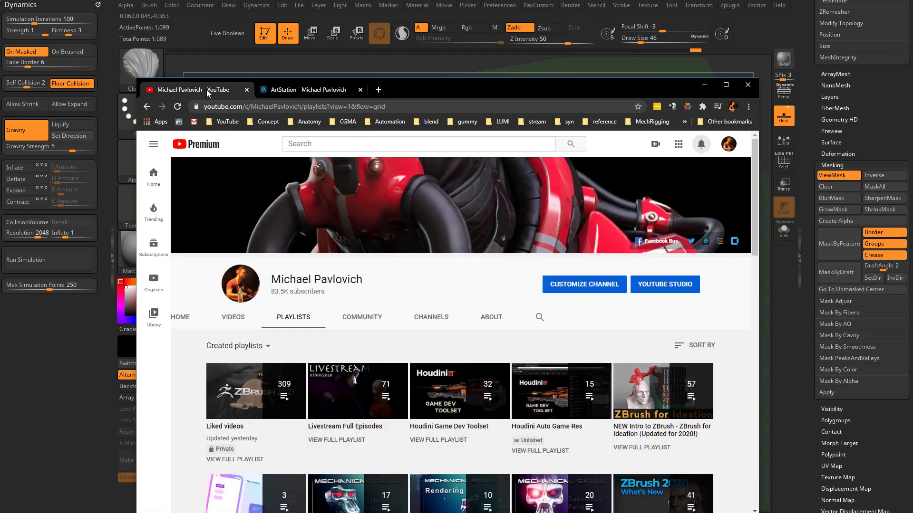
pyautogui.scroll(-3, 383, 334)
pyautogui.scroll(1, 691, 318)
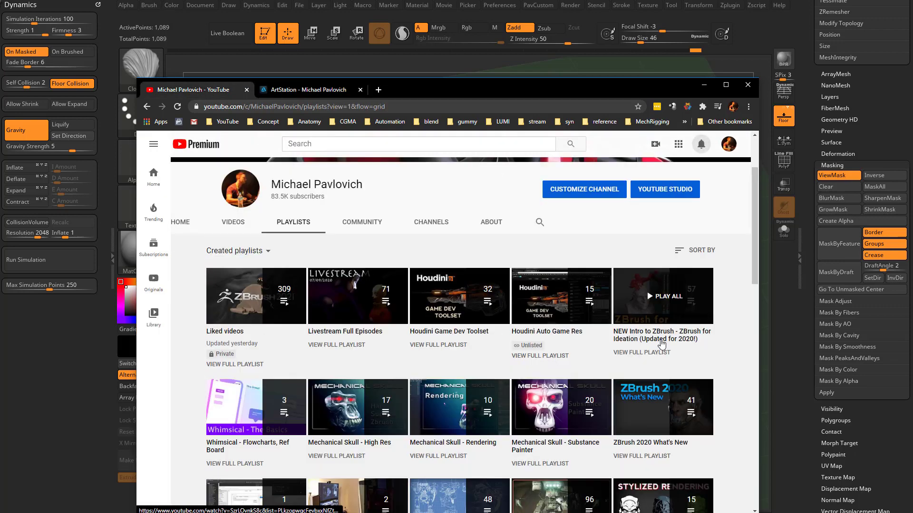
pyautogui.moveTo(540, 90); pyautogui.dragTo(533, 512)
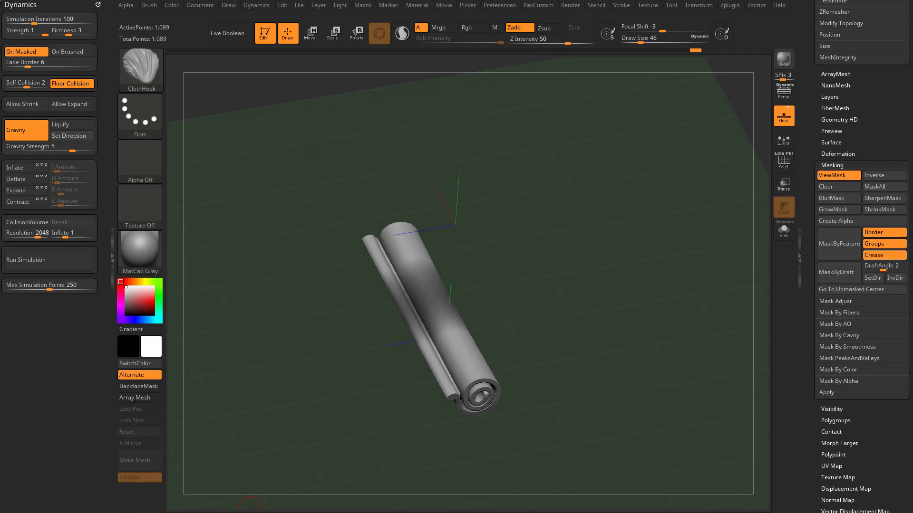
# Step: Try running the simulation on the roll with the blurred middle mask, and undo it
pyautogui.moveTo(456, 224); pyautogui.dragTo(463, 279, button='right')
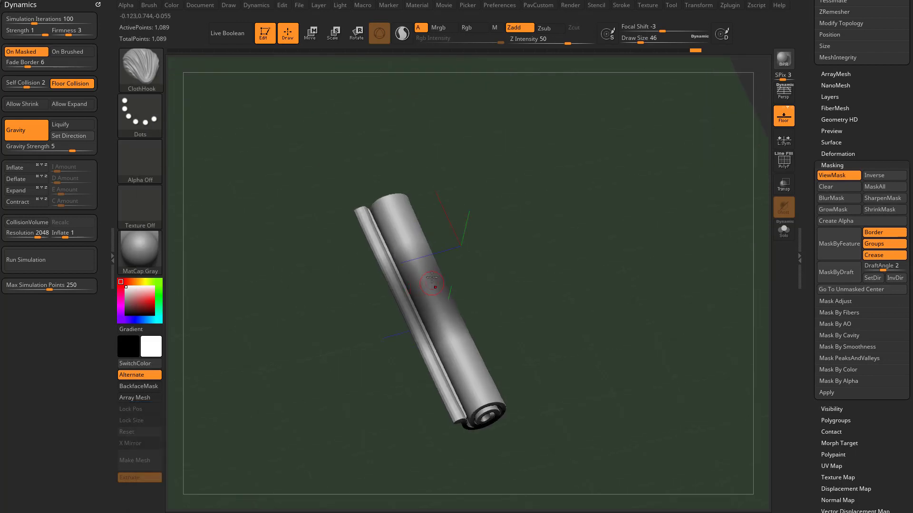
pyautogui.click(56, 262)
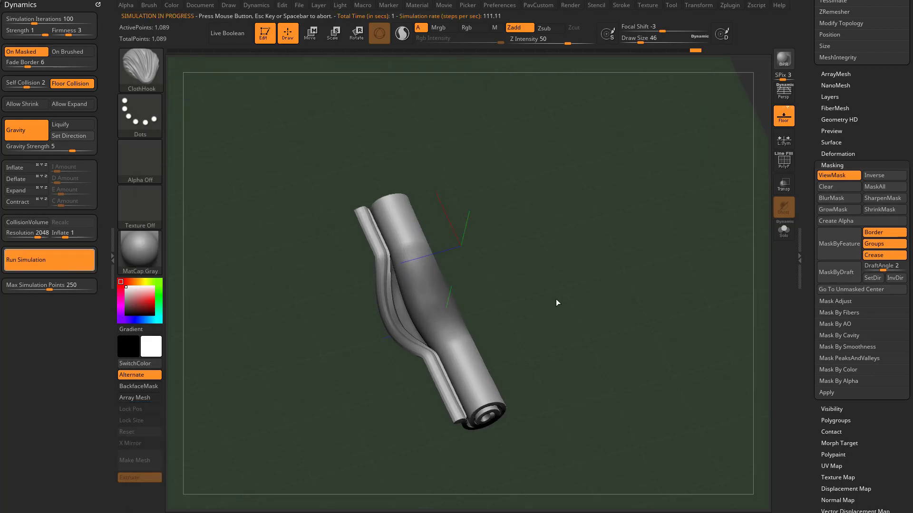
pyautogui.moveTo(556, 302)
pyautogui.mouseDown(button='right')
pyautogui.moveTo(552, 259)
pyautogui.moveTo(495, 264)
pyautogui.moveTo(565, 295)
pyautogui.mouseUp(button='right')
pyautogui.hotkey('ctrl', 'z')
# Step: Turn off ViewMask and On Masked, and run the simulation so the entire roll drops onto the floor
pyautogui.hotkey('ctrl', 'h')
pyautogui.click(26, 53)
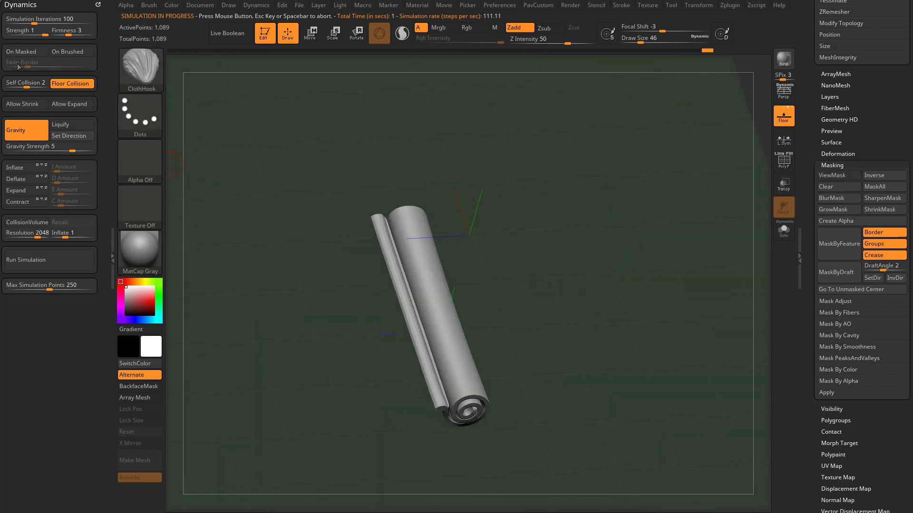
pyautogui.moveTo(535, 268)
pyautogui.mouseDown(button='right')
pyautogui.moveTo(538, 238)
pyautogui.moveTo(543, 285)
pyautogui.mouseUp(button='right')
pyautogui.click(56, 256)
pyautogui.moveTo(748, 259)
pyautogui.mouseDown()
pyautogui.moveTo(674, 257)
pyautogui.moveTo(658, 227)
pyautogui.moveTo(641, 250)
pyautogui.moveTo(656, 284)
pyautogui.moveTo(598, 318)
pyautogui.mouseUp()
pyautogui.keyDown('alt'); pyautogui.moveTo(444, 224); pyautogui.dragTo(324, 126); pyautogui.keyUp('alt')
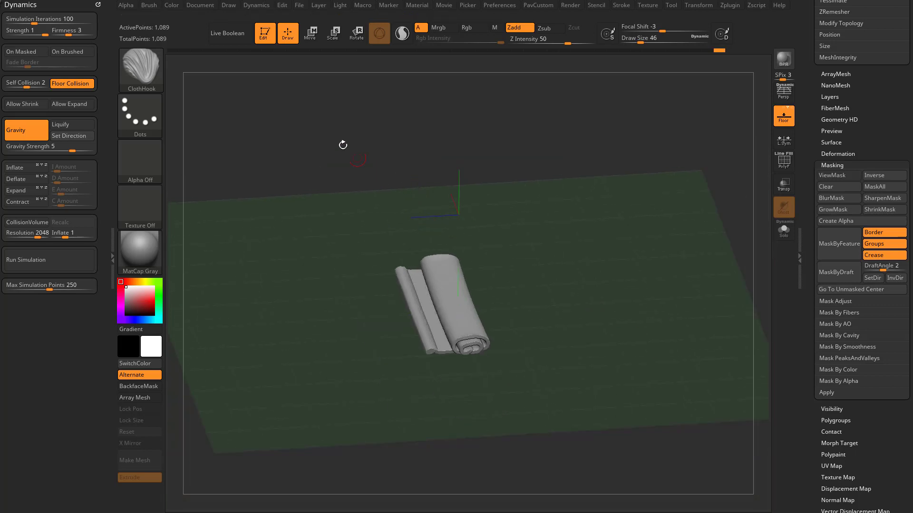
# Step: Clear the canvas and draw a PolyMesh3D star in edit mode
pyautogui.press('t')
pyautogui.hotkey('ctrl', 'n')
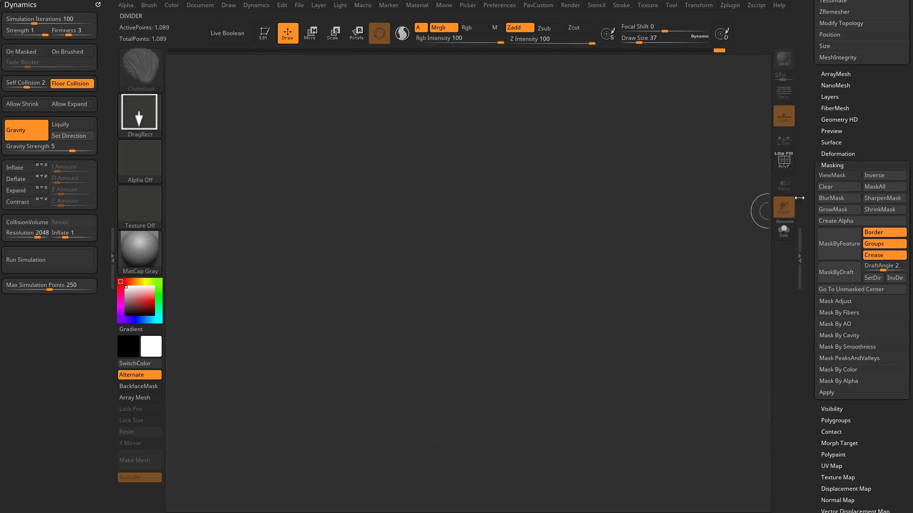
pyautogui.moveTo(815, 205); pyautogui.dragTo(815, 329)
pyautogui.click(884, 151)
pyautogui.moveTo(473, 276); pyautogui.dragTo(291, 106)
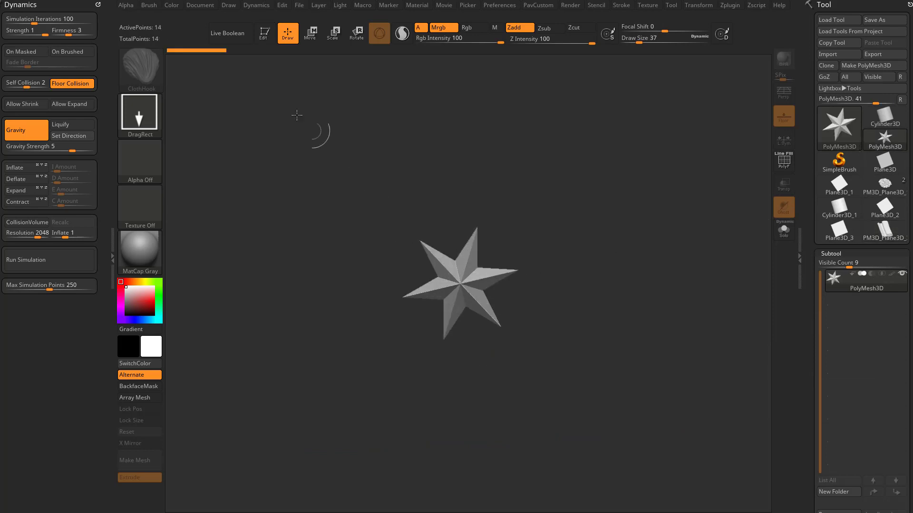
pyautogui.press('t')
# Step: Initialize the star as a QCyl Y cylinder with X, Y and Z Res 16, and show its polyframe
pyautogui.scroll(-15, 815, 194)
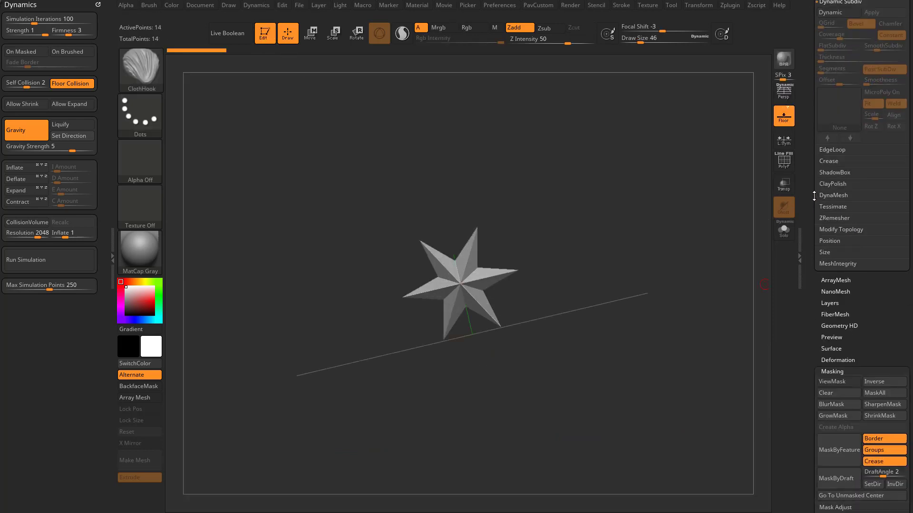
pyautogui.click(832, 378)
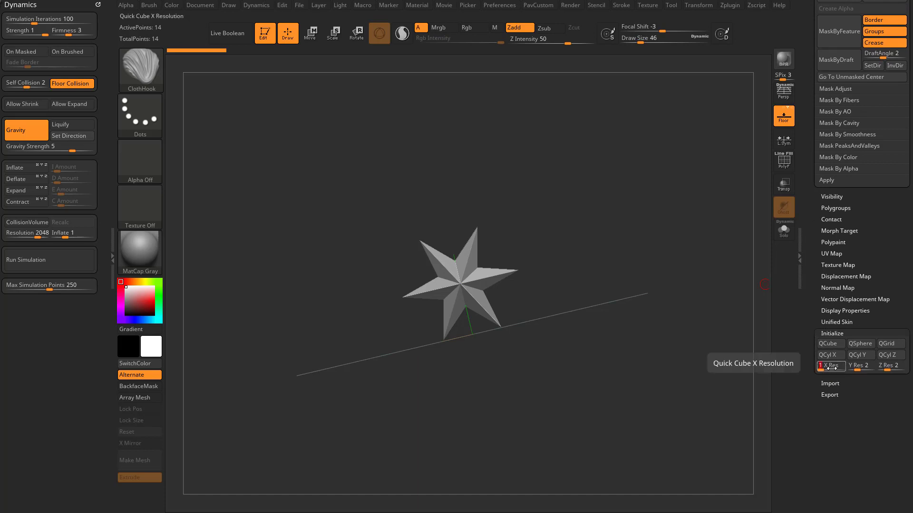
pyautogui.press('Return')
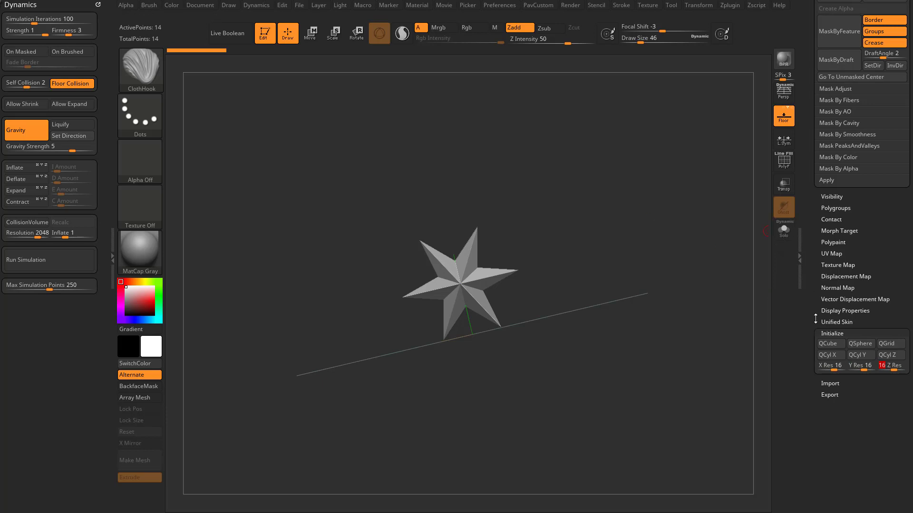
pyautogui.press('Return')
pyautogui.click(857, 355)
pyautogui.press('f')
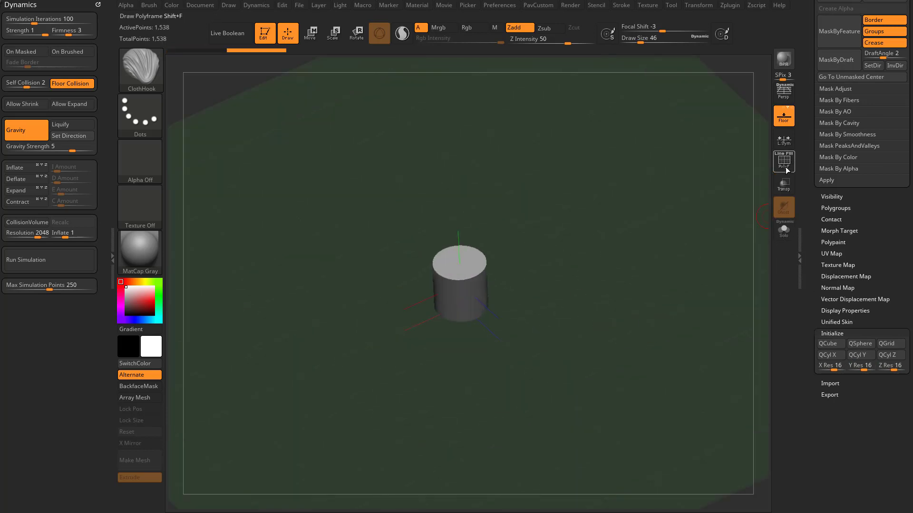
pyautogui.click(784, 161)
pyautogui.scroll(10, 835, 292)
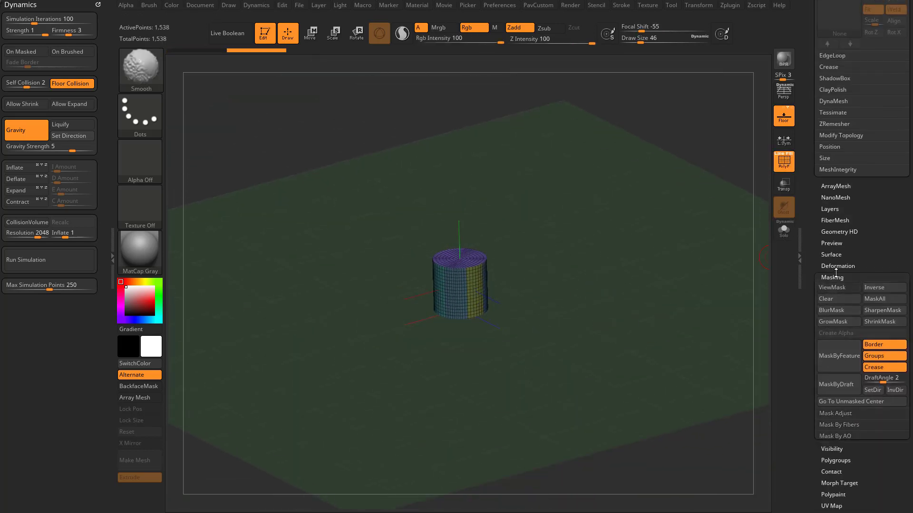
# Step: Unify the cylinder's size with the Deformation options
pyautogui.click(835, 267)
pyautogui.scroll(-2, 842, 281)
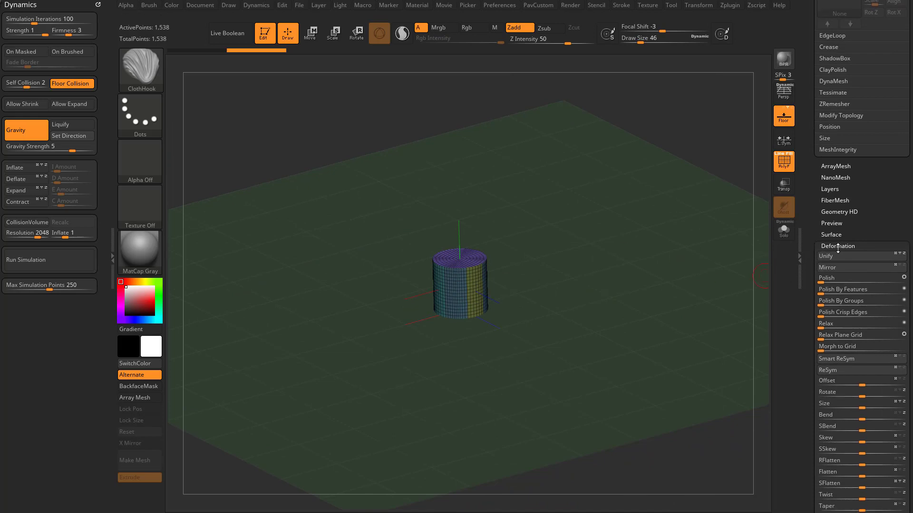
pyautogui.click(834, 260)
pyautogui.moveTo(607, 281)
pyautogui.mouseDown()
pyautogui.moveTo(604, 268)
pyautogui.moveTo(571, 262)
pyautogui.moveTo(633, 266)
pyautogui.mouseUp()
# Step: Regroup the cylinder's polygons by normals in the Polygroups options
pyautogui.keyDown('shift'); pyautogui.click(824, 248); pyautogui.keyUp('shift')
pyautogui.click(829, 247)
pyautogui.click(832, 280)
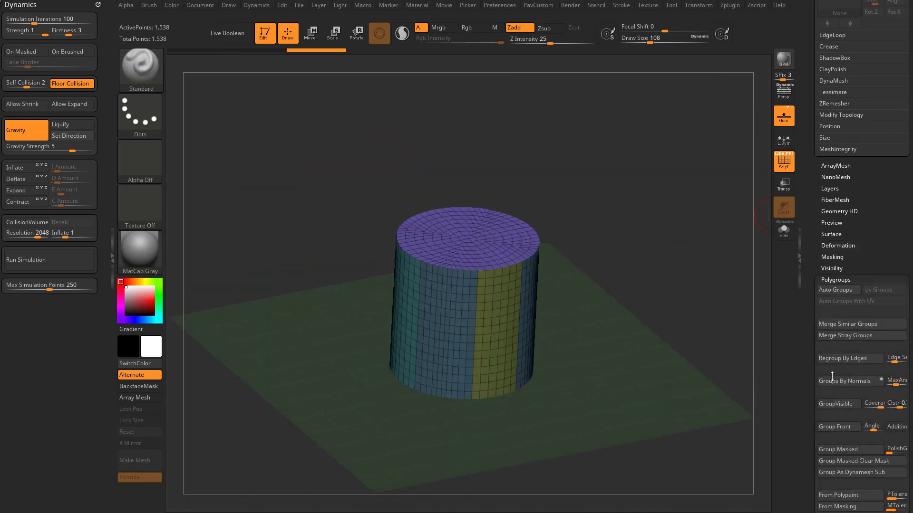
pyautogui.click(821, 407)
# Step: Isolate the cylinder's bottom cap and invert the visibility to hide only that cap
pyautogui.moveTo(665, 418); pyautogui.dragTo(610, 274)
pyautogui.hotkey('ctrl', 'shift')
pyautogui.keyDown('ctrl'); pyautogui.keyDown('shift'); pyautogui.click(473, 342); pyautogui.keyUp('shift'); pyautogui.keyUp('ctrl')
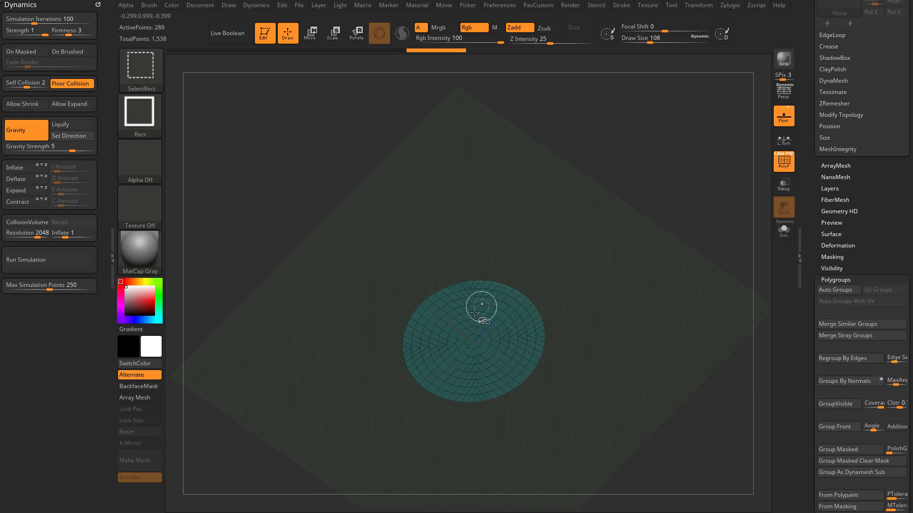
pyautogui.keyDown('ctrl'); pyautogui.keyDown('shift'); pyautogui.moveTo(666, 219); pyautogui.dragTo(542, 297); pyautogui.keyUp('shift'); pyautogui.keyUp('ctrl')
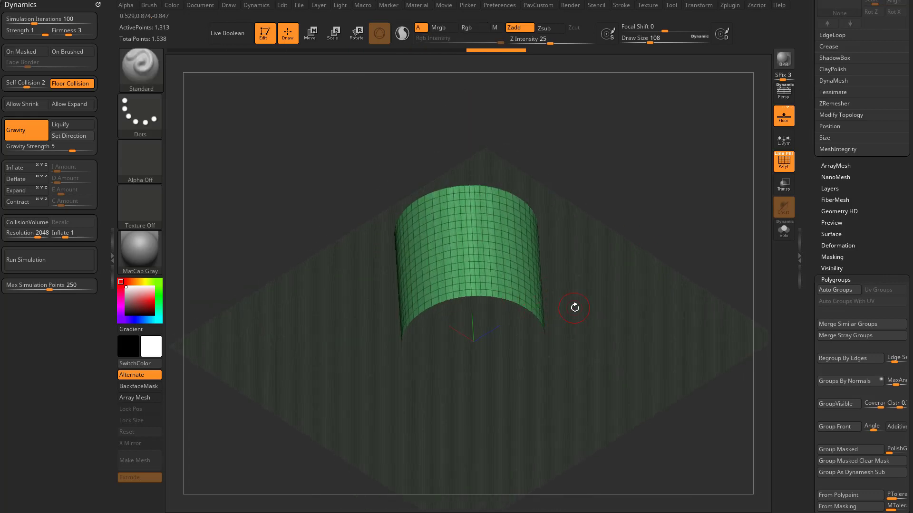
pyautogui.moveTo(815, 234); pyautogui.dragTo(811, 332)
pyautogui.press('shift')
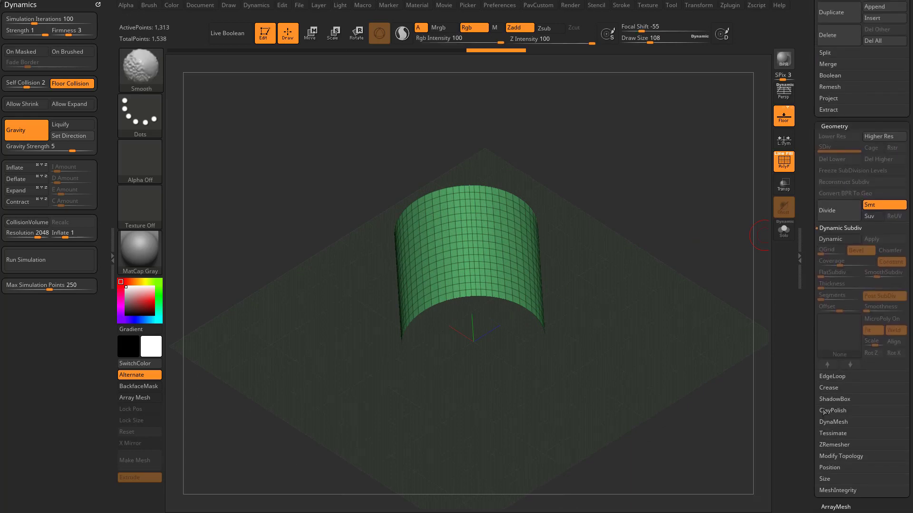
# Step: Delete the hidden bottom cap of the cylinder from the mesh
pyautogui.click(825, 458)
pyautogui.click(833, 356)
pyautogui.moveTo(595, 233)
pyautogui.mouseDown()
pyautogui.moveTo(634, 336)
pyautogui.moveTo(637, 321)
pyautogui.moveTo(644, 326)
pyautogui.moveTo(635, 337)
pyautogui.mouseUp()
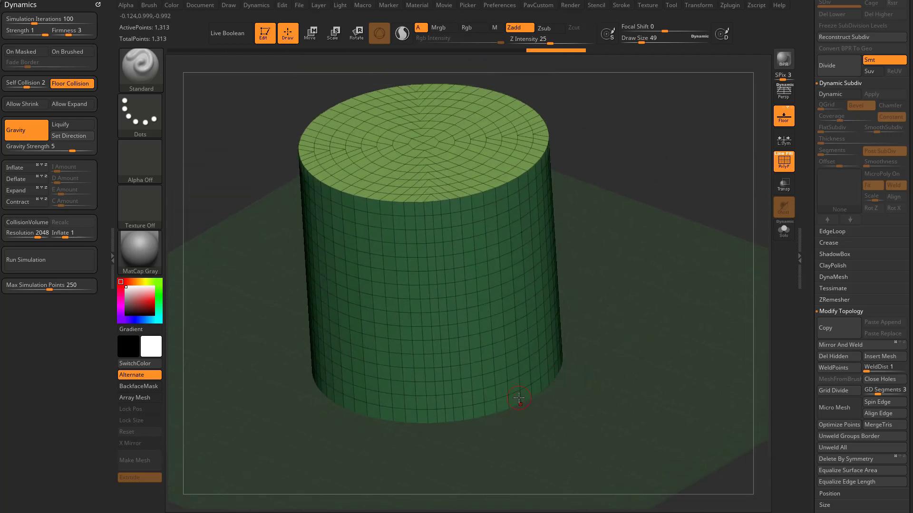
# Step: With the ZModeler brush, extrude the cylinder's open bottom edge loop outward into a wide, flat hat brim
pyautogui.press('b')
pyautogui.press('z')
pyautogui.press('m')
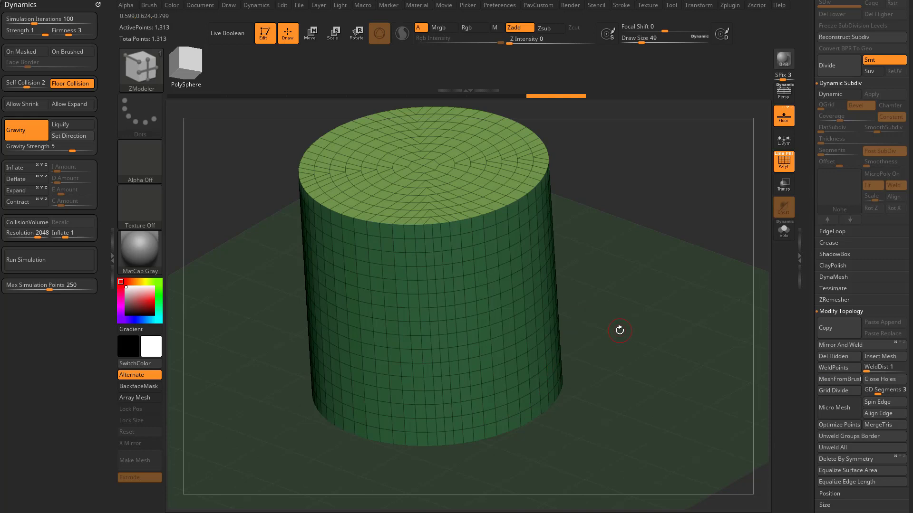
pyautogui.press('b')
pyautogui.press('z')
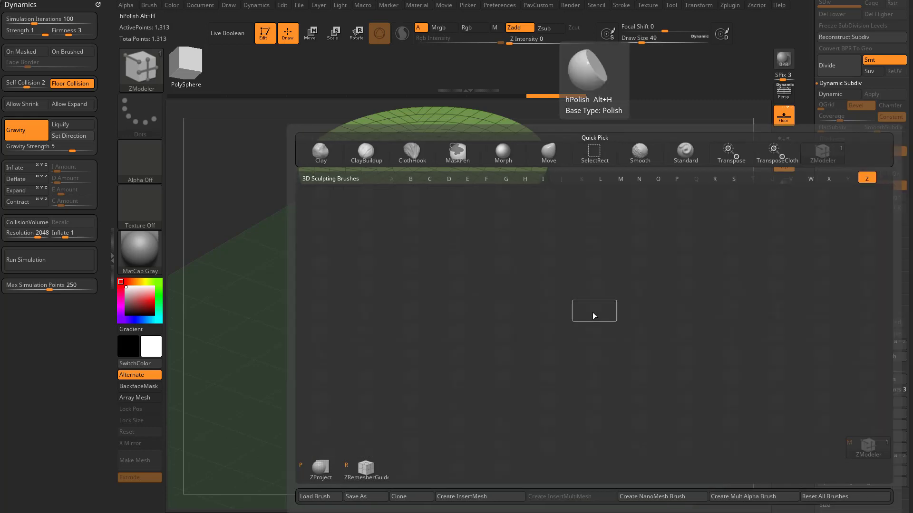
pyautogui.press('m')
pyautogui.moveTo(626, 326); pyautogui.dragTo(615, 356)
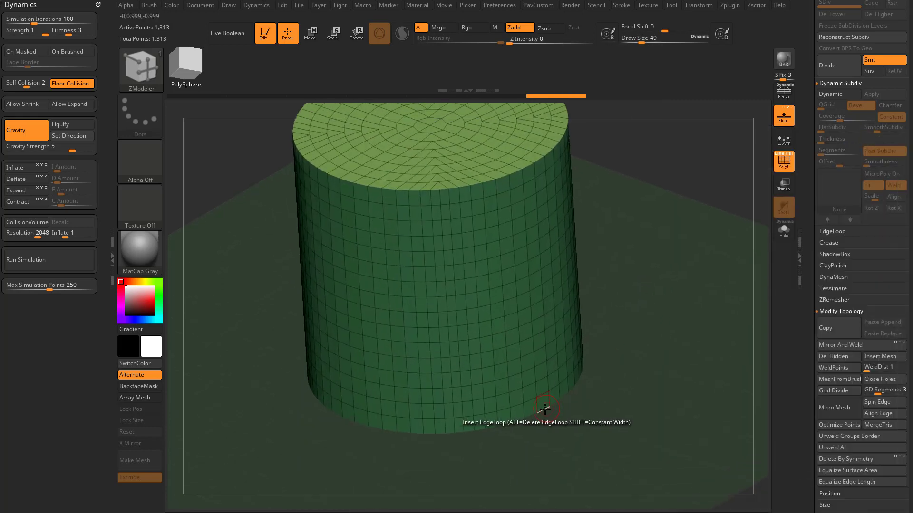
pyautogui.press('space')
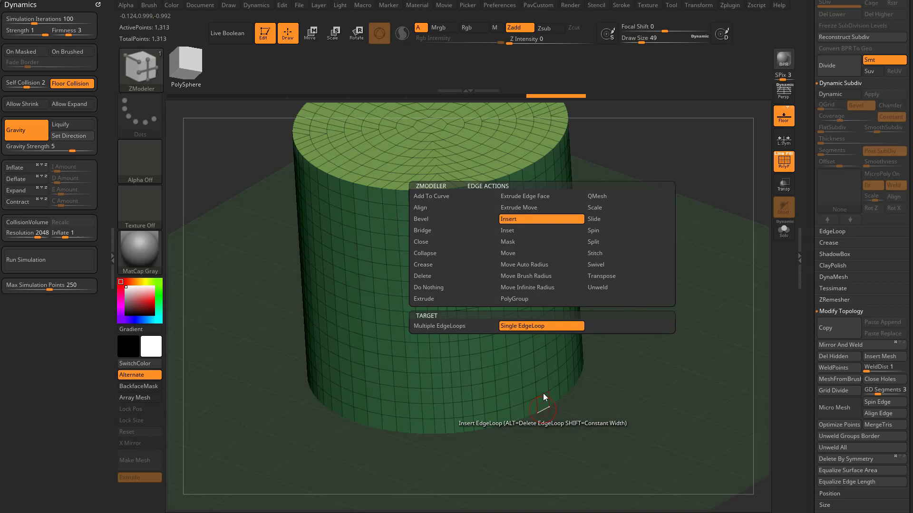
pyautogui.click(449, 300)
pyautogui.keyDown('alt'); pyautogui.moveTo(666, 345); pyautogui.dragTo(618, 320); pyautogui.keyUp('alt')
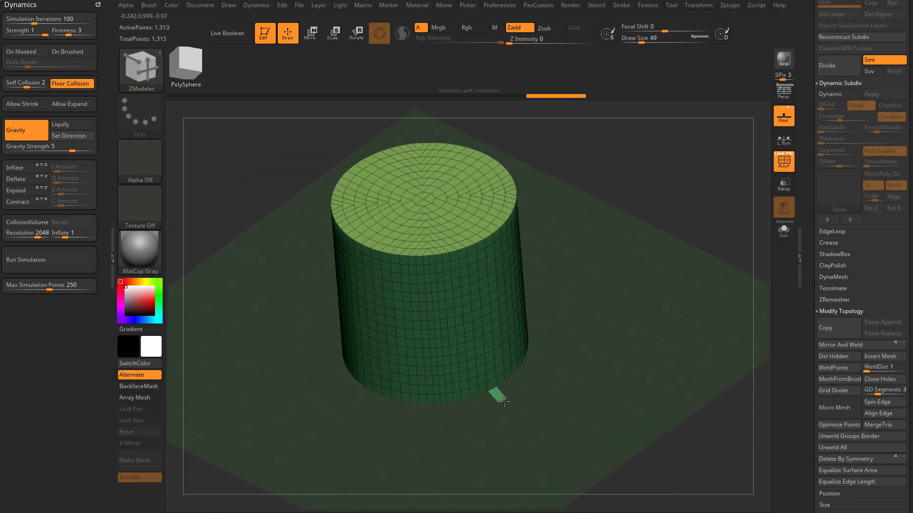
pyautogui.moveTo(510, 407); pyautogui.dragTo(641, 349)
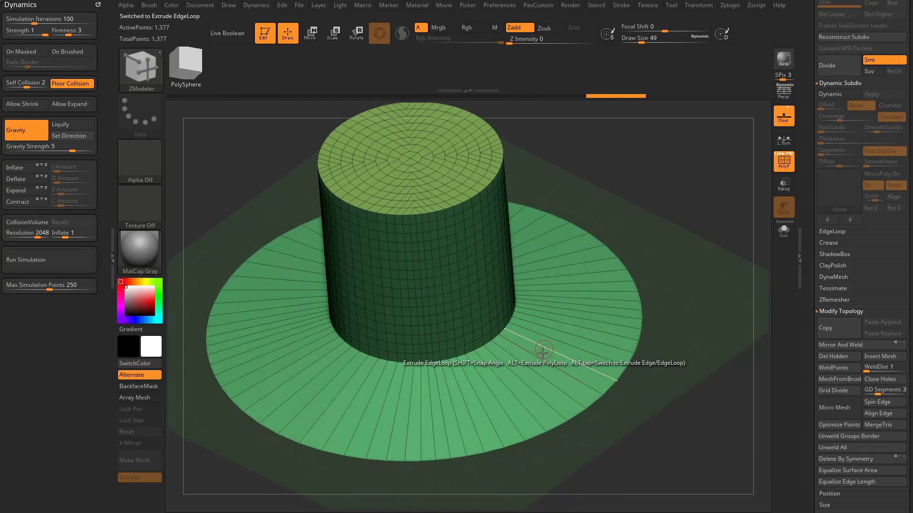
# Step: Set the ZModeler edge action to Insert Multiple EdgeLoops and add evenly spaced loops across the brim
pyautogui.press('space')
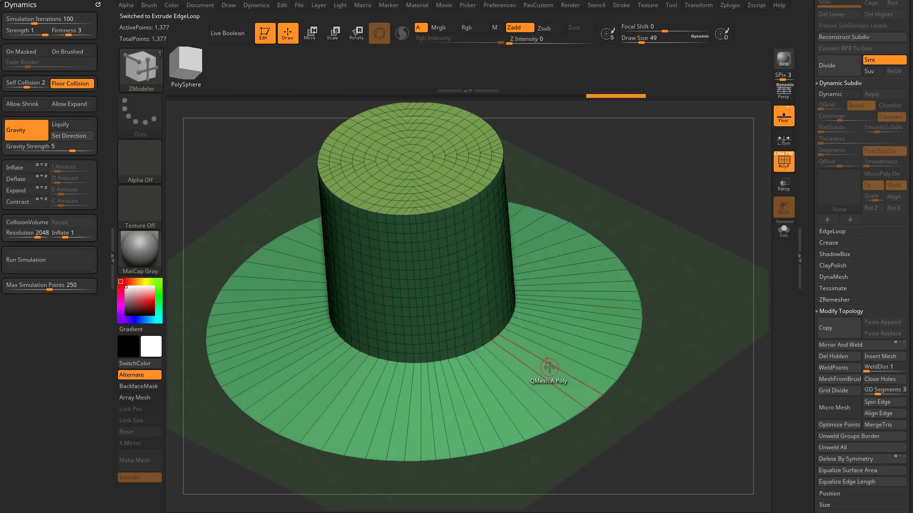
pyautogui.press('space')
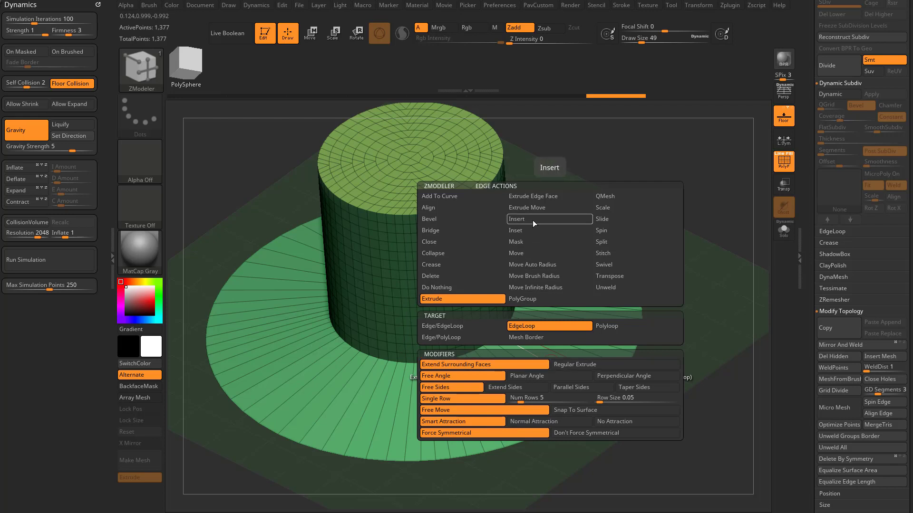
pyautogui.click(474, 325)
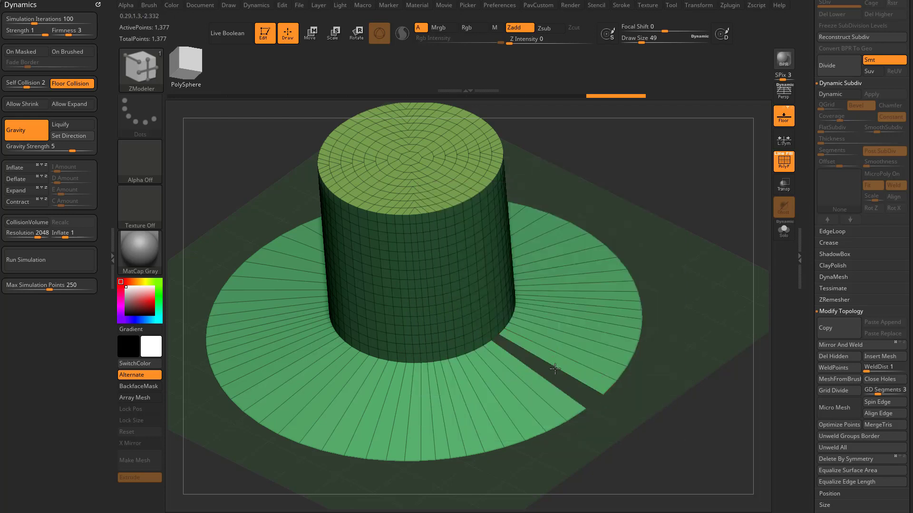
pyautogui.moveTo(559, 371); pyautogui.dragTo(589, 389)
pyautogui.hotkey('ctrl', 'z')
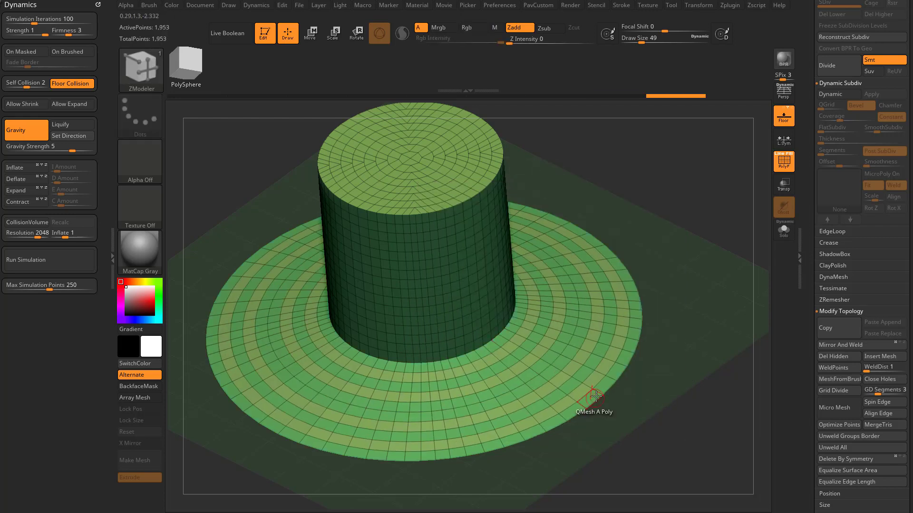
# Step: Hide the floor grid and enable On Masked for the cloth simulation
pyautogui.moveTo(675, 413); pyautogui.dragTo(735, 314)
pyautogui.click(784, 123)
pyautogui.moveTo(723, 275); pyautogui.dragTo(662, 315)
pyautogui.click(30, 52)
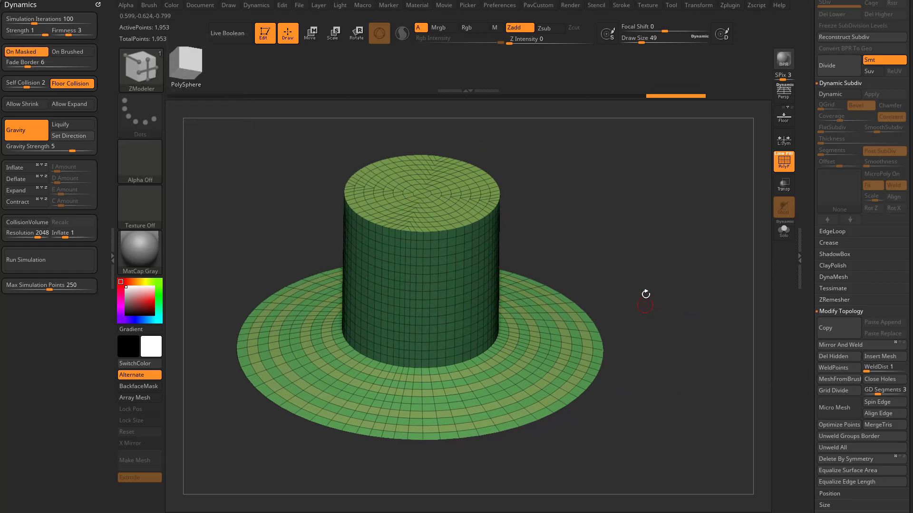
pyautogui.moveTo(616, 271); pyautogui.dragTo(629, 259)
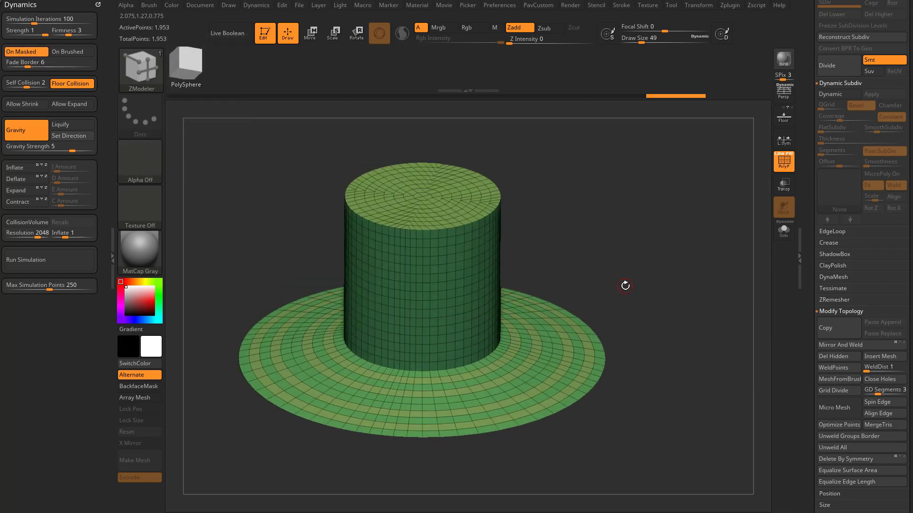
# Step: Merge the whole hat into a single polygroup and assign it the SkinShade4 material
pyautogui.press('ctrl')
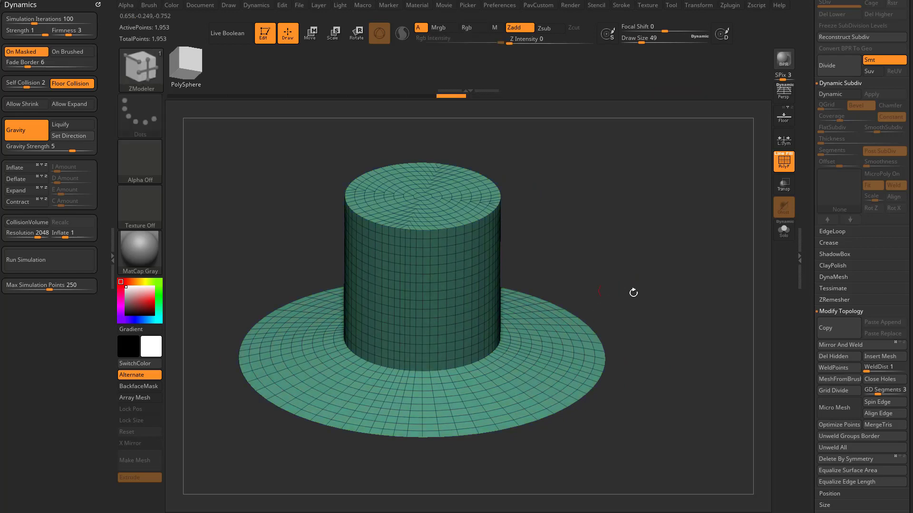
pyautogui.moveTo(642, 295)
pyautogui.mouseDown()
pyautogui.moveTo(489, 288)
pyautogui.moveTo(644, 303)
pyautogui.moveTo(692, 319)
pyautogui.mouseUp()
pyautogui.click(142, 251)
pyautogui.click(750, 343)
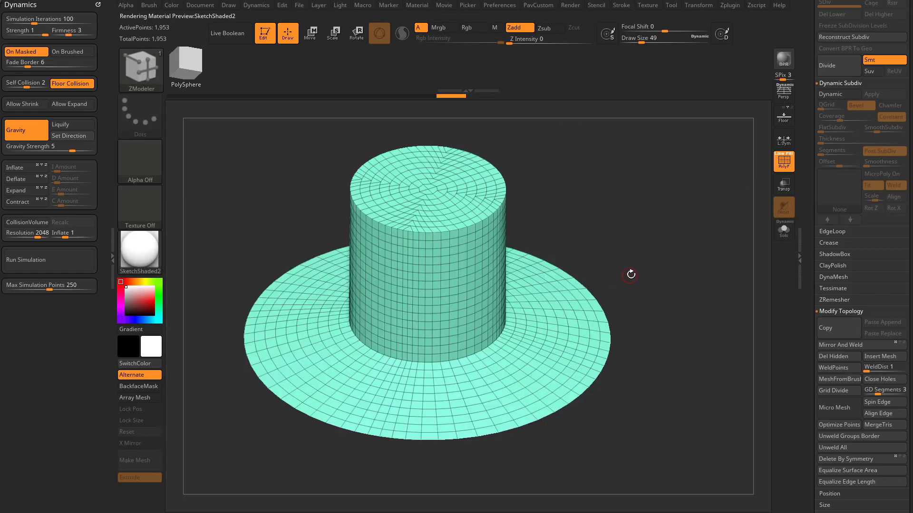
pyautogui.press('m')
pyautogui.click(714, 362)
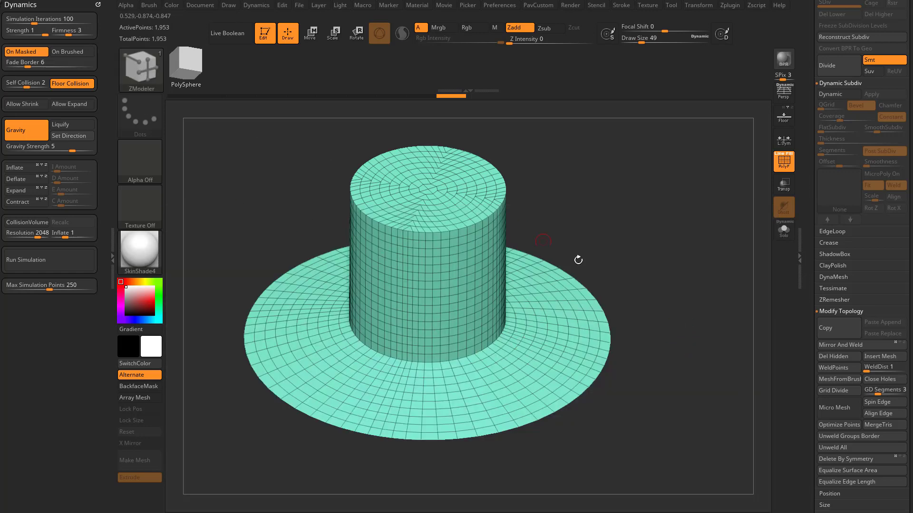
pyautogui.moveTo(626, 289); pyautogui.dragTo(612, 347)
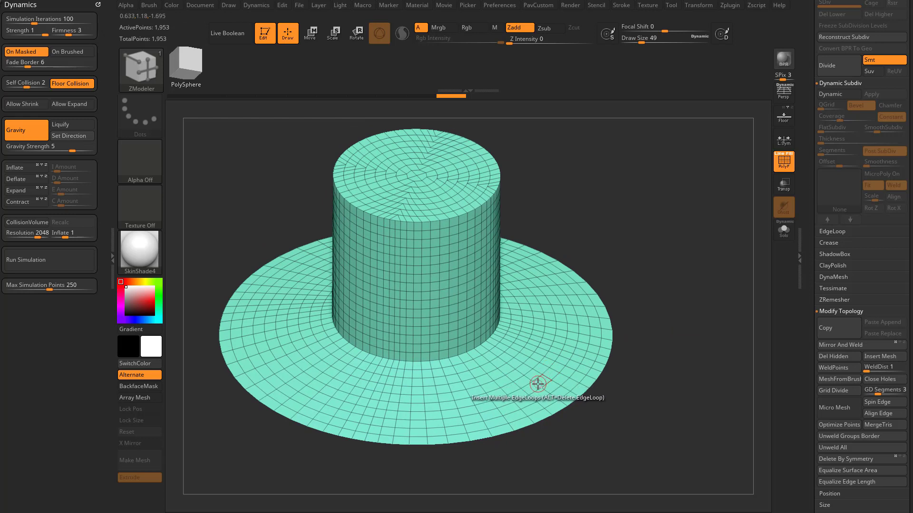
# Step: Set the ZModeler edge action to Transpose with the Polyloop target and apply it to a loop midway up the crown
pyautogui.press('space')
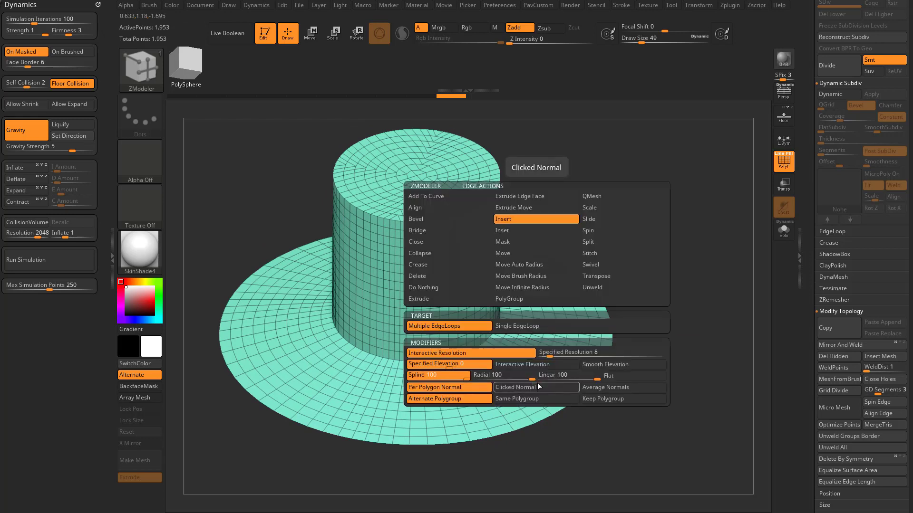
pyautogui.click(595, 276)
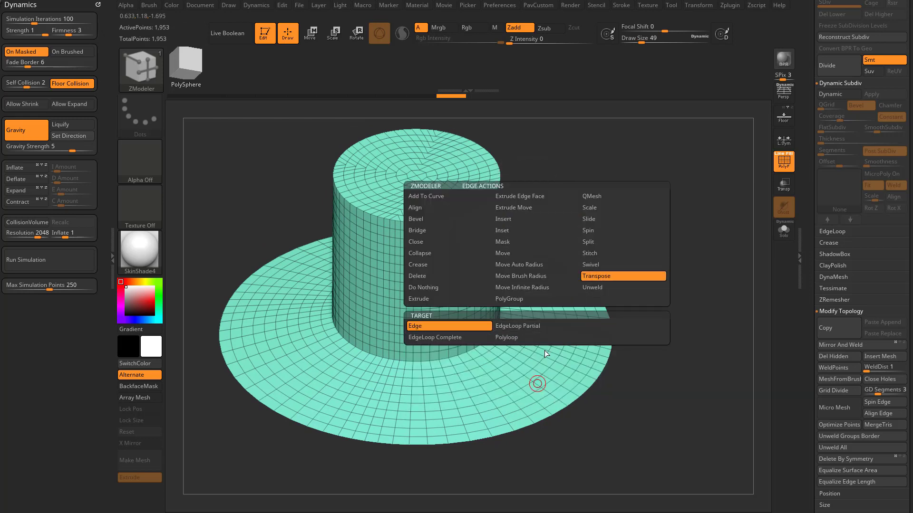
pyautogui.click(517, 342)
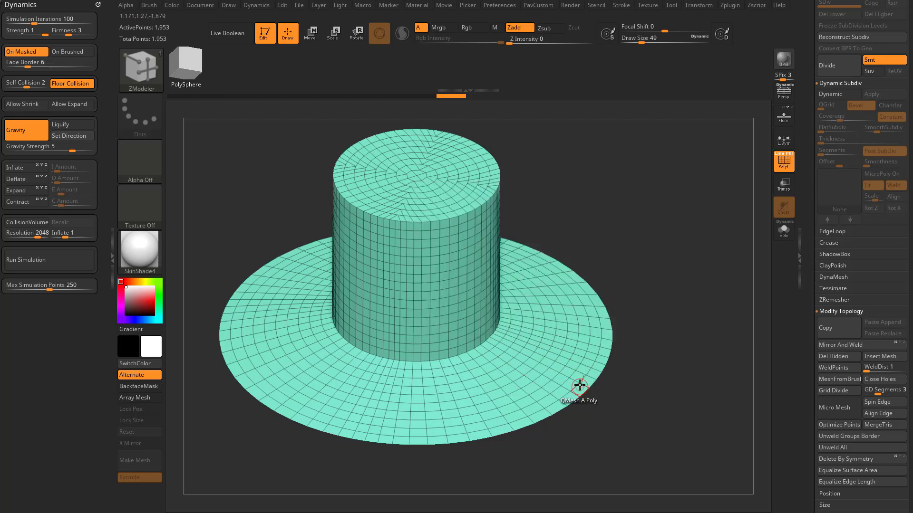
pyautogui.click(428, 278)
pyautogui.moveTo(652, 275); pyautogui.dragTo(651, 277)
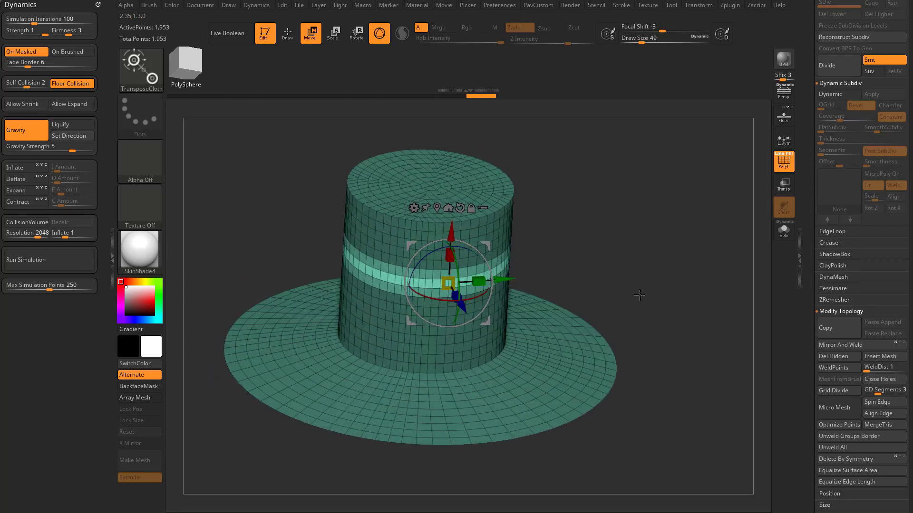
# Step: Center the gizmo within the unmasked crown band and scale the band inward with TransposeCloth to cinch the hat
pyautogui.press('b')
pyautogui.press('Escape')
pyautogui.moveTo(437, 208); pyautogui.dragTo(415, 171)
pyautogui.moveTo(568, 204); pyautogui.dragTo(557, 211)
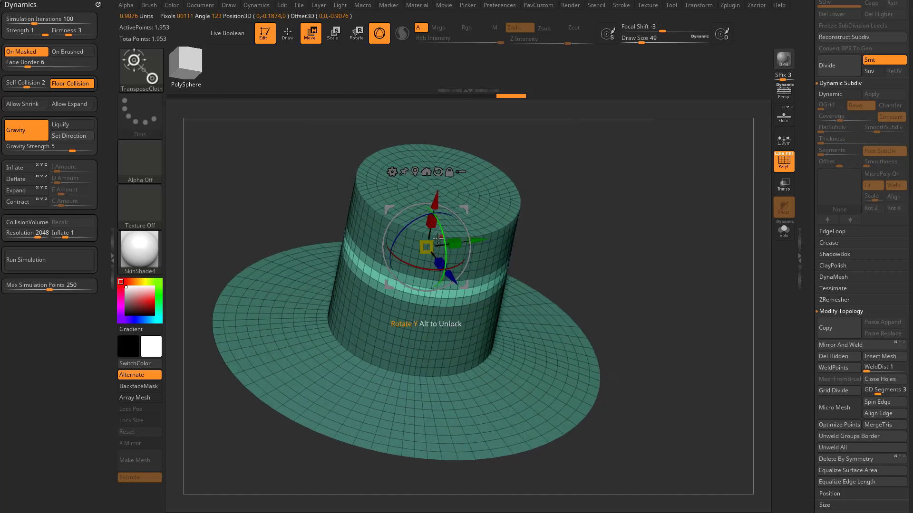
pyautogui.moveTo(436, 238); pyautogui.dragTo(393, 246)
pyautogui.moveTo(557, 247); pyautogui.dragTo(525, 244)
# Step: Enable Dynamic Subdiv on the hat and set its Thickness to 0.03271
pyautogui.moveTo(808, 303); pyautogui.dragTo(807, 383)
pyautogui.click(839, 229)
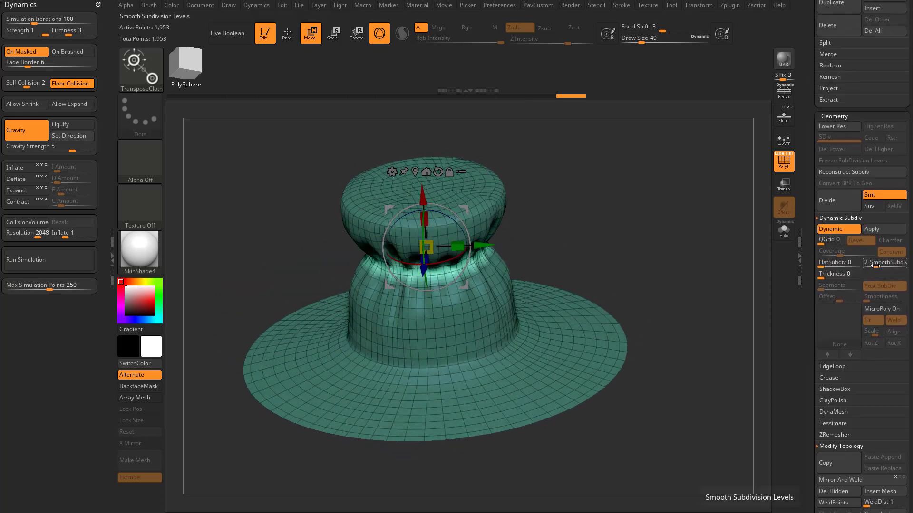
pyautogui.moveTo(878, 265); pyautogui.dragTo(847, 276)
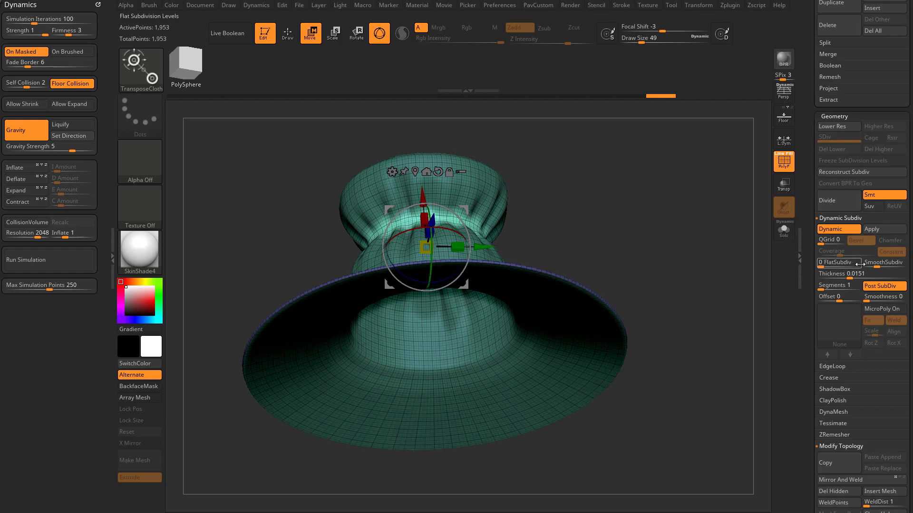
pyautogui.moveTo(849, 276); pyautogui.dragTo(856, 276)
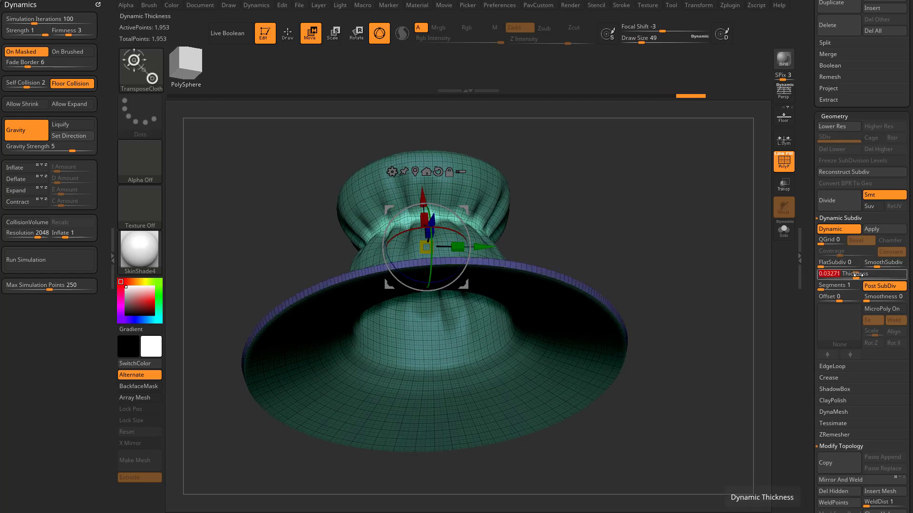
# Step: Temporarily hide the polyframe to inspect the folds of the thickened, cinched hat
pyautogui.click(784, 161)
pyautogui.moveTo(648, 242); pyautogui.dragTo(544, 310)
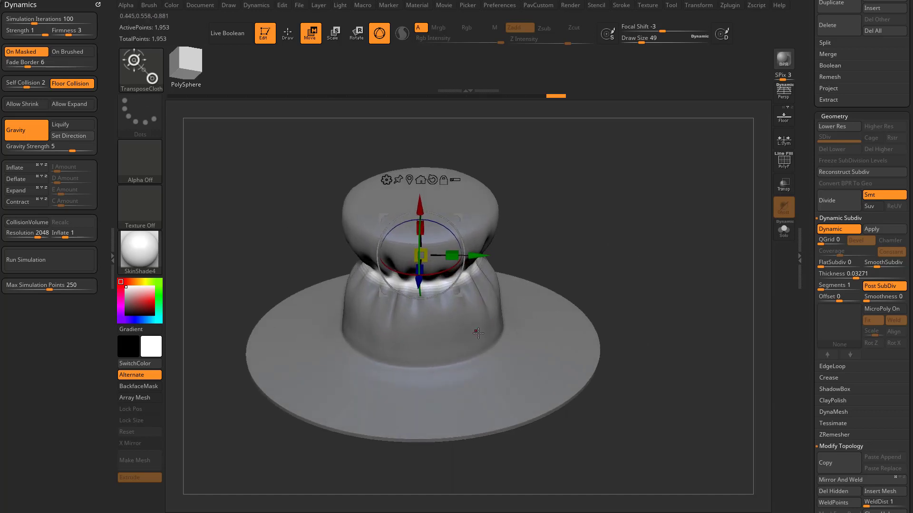
pyautogui.click(784, 161)
# Step: Isolate a second polygon loop on the lower crown, center the gizmo on it and scale it inward to form another cinch
pyautogui.moveTo(635, 217); pyautogui.dragTo(684, 227)
pyautogui.press('q')
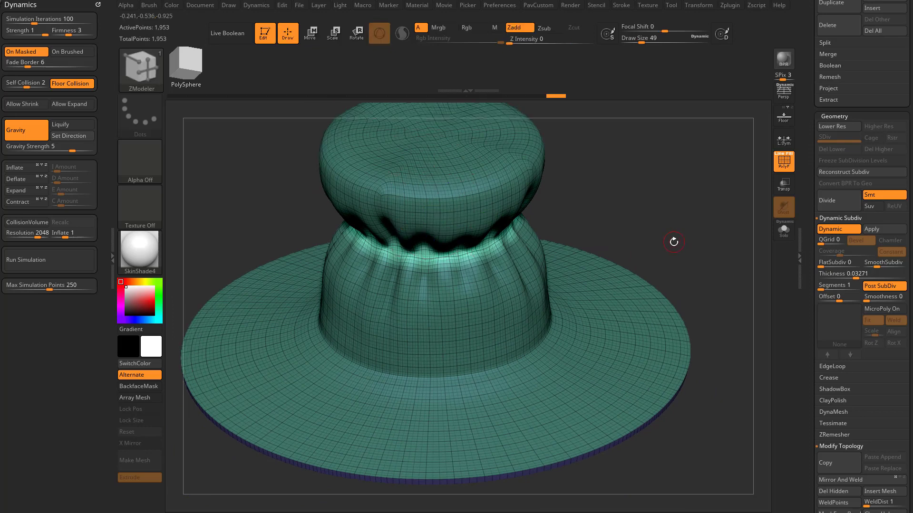
pyautogui.click(479, 318)
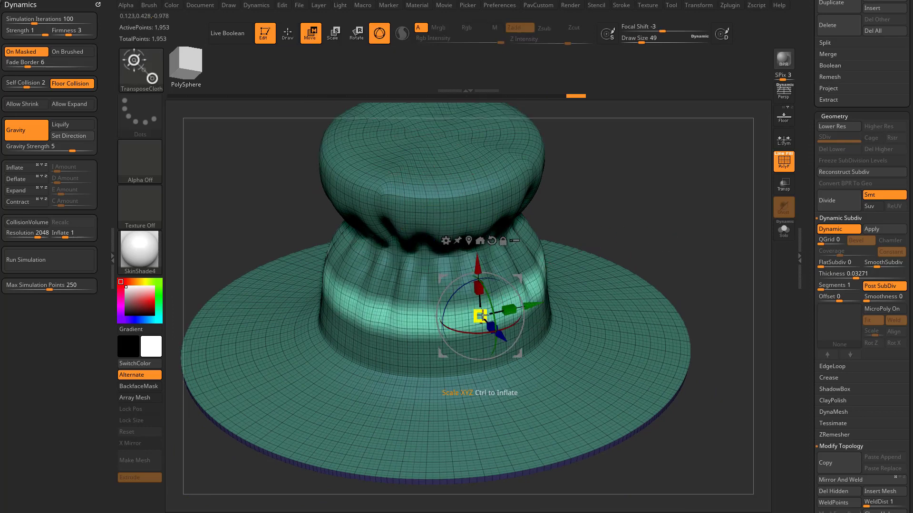
pyautogui.click(468, 241)
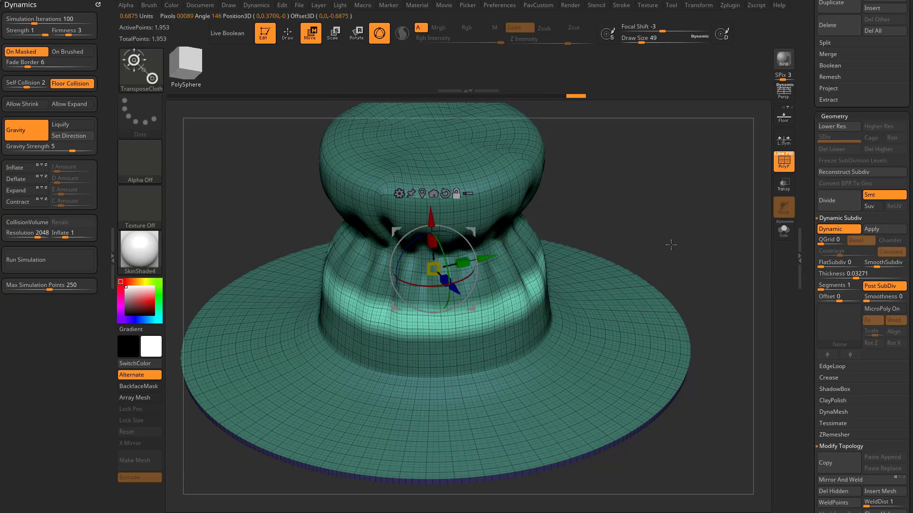
pyautogui.keyDown('ctrl'); pyautogui.moveTo(674, 248); pyautogui.dragTo(666, 214, button='right'); pyautogui.keyUp('ctrl')
pyautogui.moveTo(436, 264); pyautogui.dragTo(401, 271)
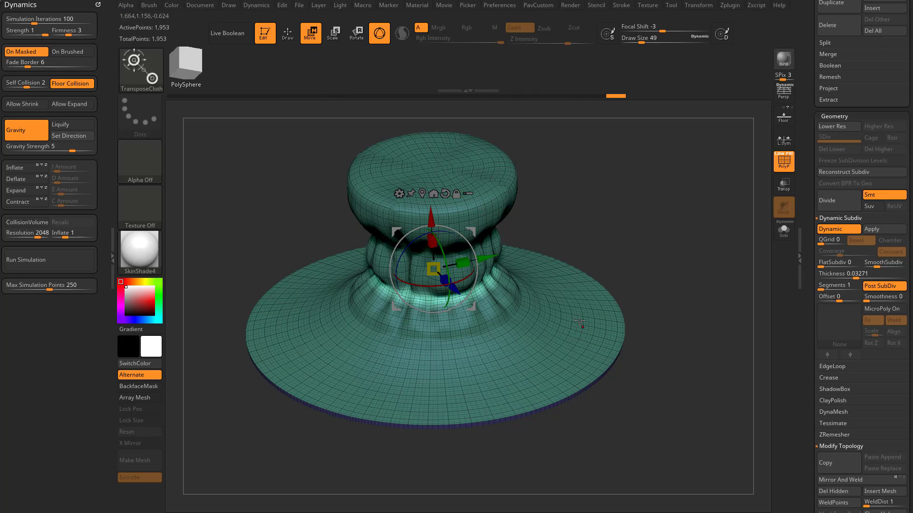
# Step: Return to Draw mode and examine the Tap To Exit Gizmo Mode option in the Gizmo 3D preferences
pyautogui.press('q')
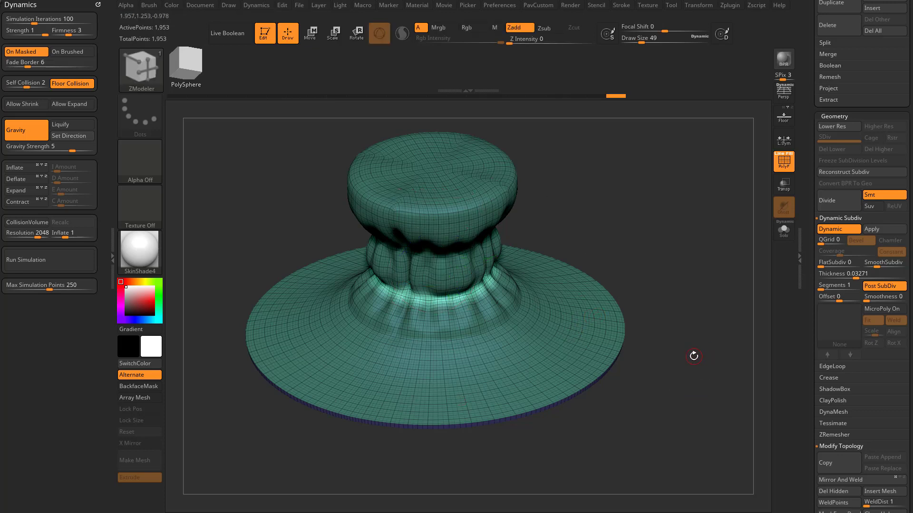
pyautogui.click(507, 7)
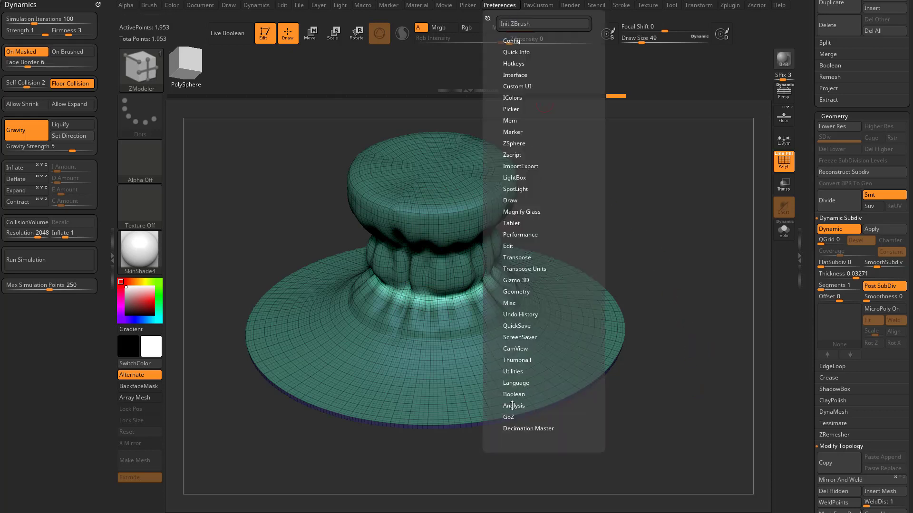
pyautogui.click(516, 280)
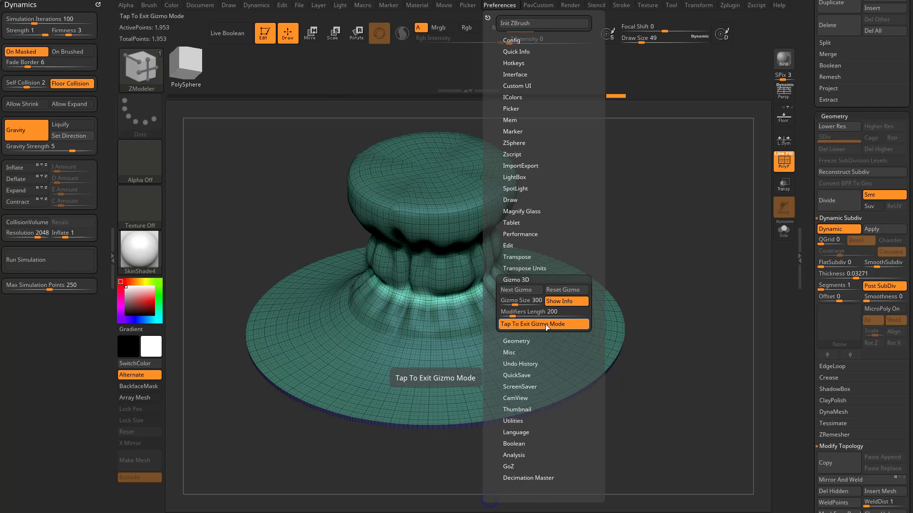
# Step: Isolate a polygon loop on the upper crown, center the gizmo on it and scale it outward into a wide rim
pyautogui.keyDown('alt'); pyautogui.moveTo(629, 256); pyautogui.dragTo(604, 278); pyautogui.keyUp('alt')
pyautogui.keyDown('alt'); pyautogui.moveTo(604, 278); pyautogui.dragTo(618, 313); pyautogui.keyUp('alt')
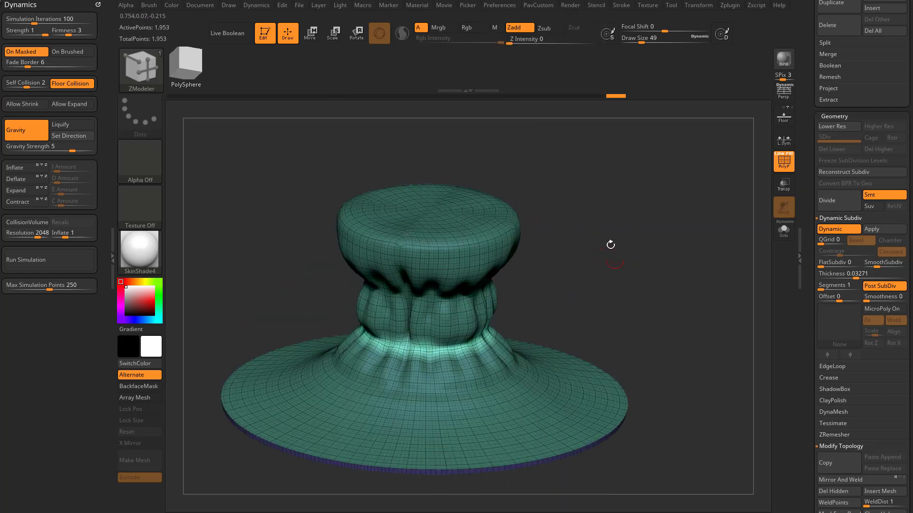
pyautogui.click(479, 268)
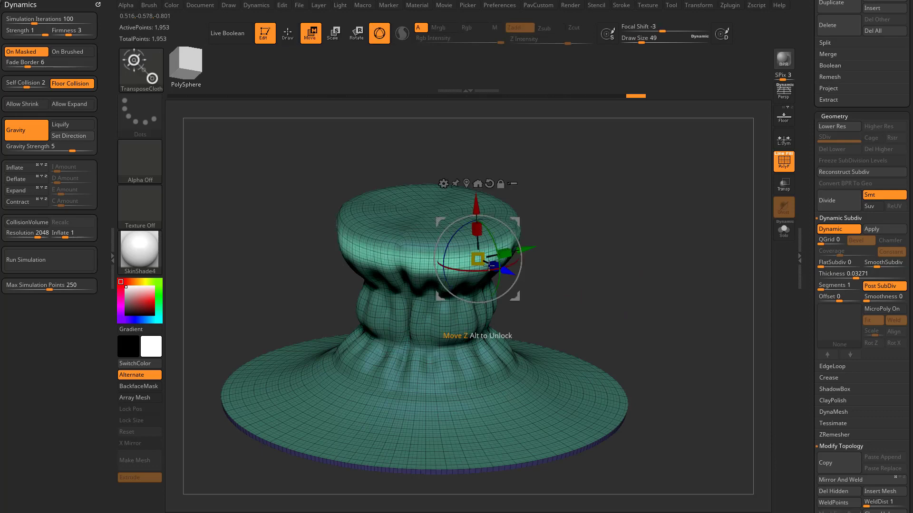
pyautogui.click(467, 184)
pyautogui.moveTo(428, 232); pyautogui.dragTo(454, 301)
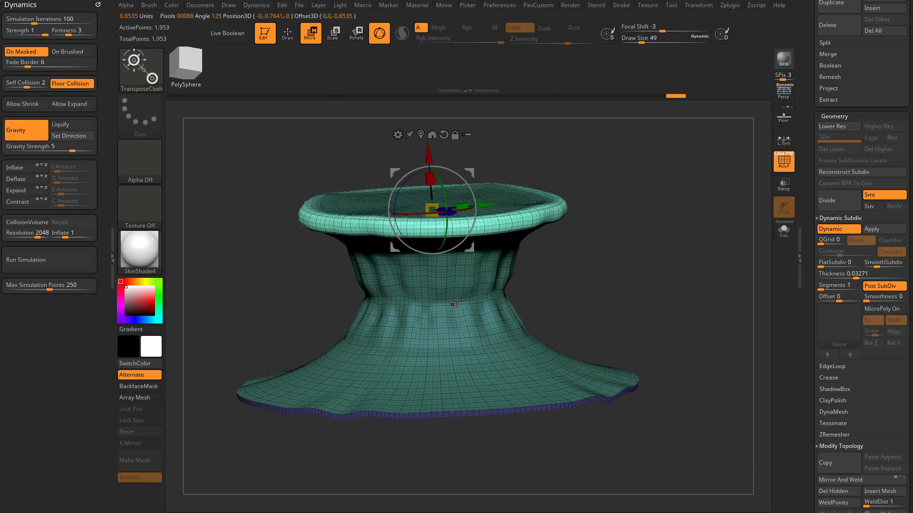
# Step: Isolate the polygon loop at the cinched waist, center the gizmo on it and scale it outward into a second ring
pyautogui.keyDown('ctrl'); pyautogui.click(450, 300); pyautogui.keyUp('ctrl')
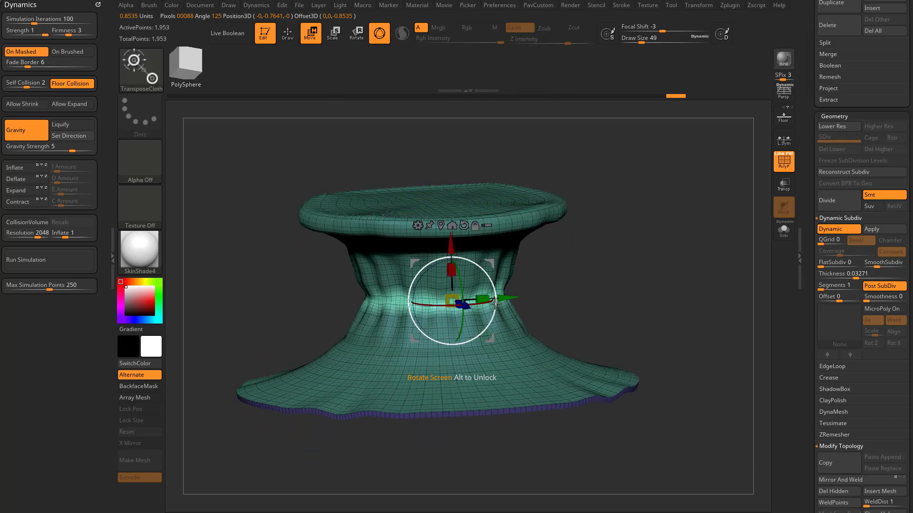
pyautogui.click(446, 225)
pyautogui.moveTo(428, 306); pyautogui.dragTo(502, 257)
pyautogui.moveTo(661, 267); pyautogui.dragTo(671, 298)
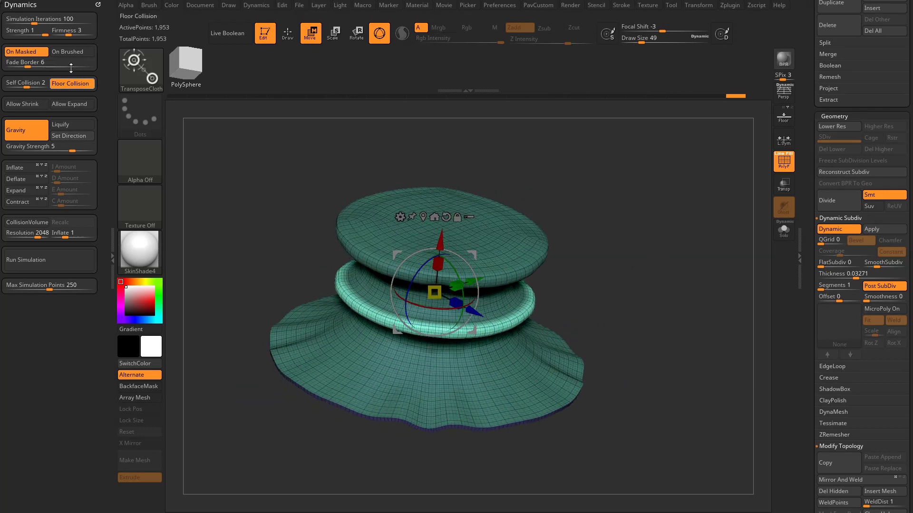
# Step: Isolate the polygon loop at the brim's edge, then center the gizmo on it and reset its orientation
pyautogui.moveTo(661, 337)
pyautogui.keyDown('alt'); pyautogui.mouseDown()
pyautogui.moveTo(650, 271)
pyautogui.moveTo(630, 354)
pyautogui.moveTo(624, 308)
pyautogui.moveTo(653, 350)
pyautogui.mouseUp(); pyautogui.keyUp('alt')
pyautogui.press('q')
pyautogui.click(578, 379)
pyautogui.moveTo(653, 350); pyautogui.dragTo(618, 313)
pyautogui.moveTo(618, 312); pyautogui.dragTo(650, 328)
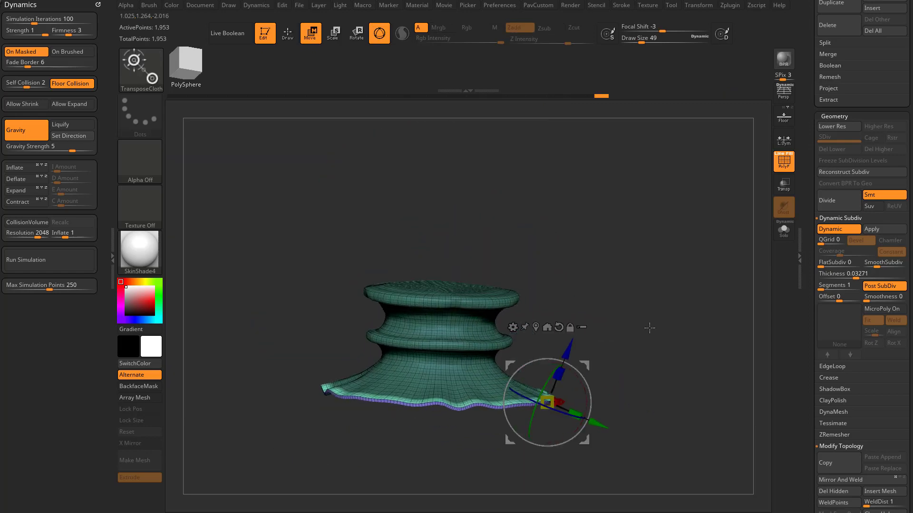
pyautogui.click(546, 327)
pyautogui.keyDown('alt'); pyautogui.click(448, 319); pyautogui.keyUp('alt')
# Step: Try to pull the brim edge up past the crown and scale it inward into a closed pouch
pyautogui.moveTo(437, 331); pyautogui.dragTo(433, 47)
pyautogui.hotkey('ctrl', 'z')
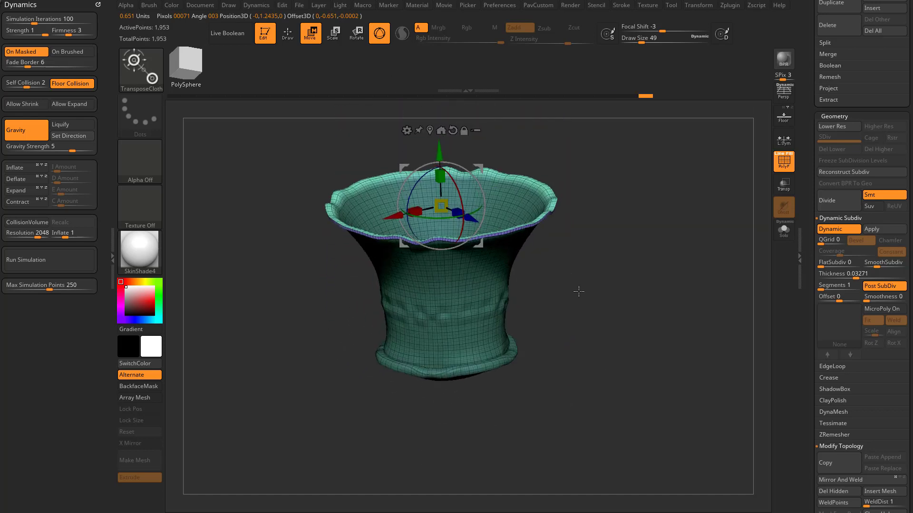
pyautogui.moveTo(443, 346); pyautogui.dragTo(443, 240)
pyautogui.moveTo(489, 226); pyautogui.dragTo(494, 261, button='right')
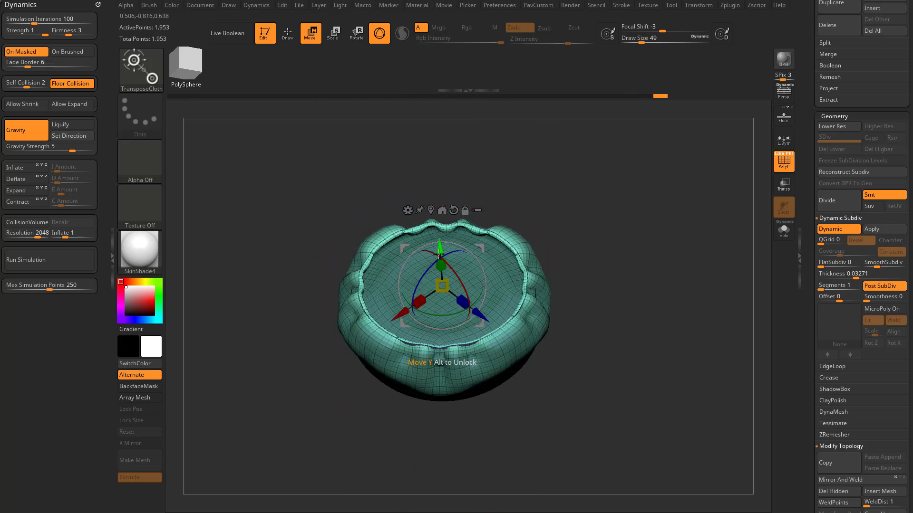
pyautogui.moveTo(440, 249); pyautogui.dragTo(439, 218)
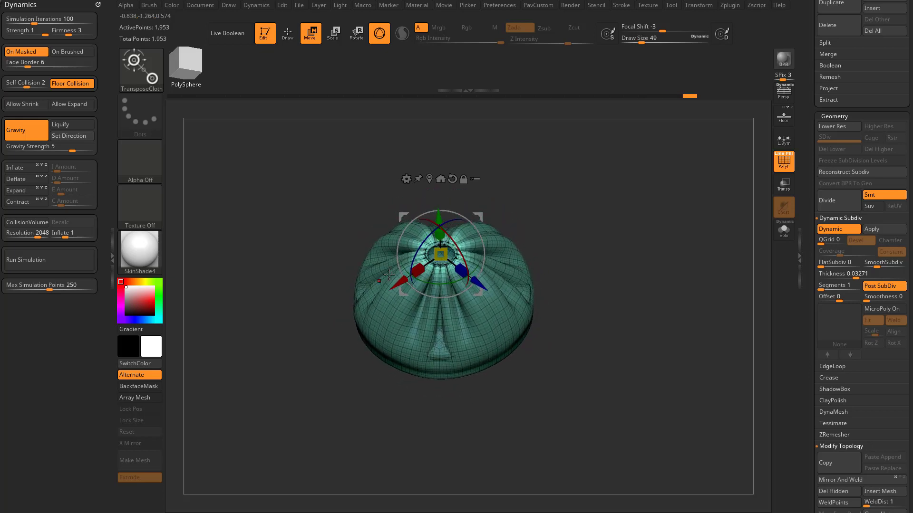
pyautogui.moveTo(404, 268); pyautogui.dragTo(554, 265)
# Step: Undo the pouch shaping back to the hat with its brim edge isolated
pyautogui.hotkey('ctrl', 'z')
pyautogui.hotkey('ctrl', 'z')
pyautogui.hotkey('ctrl', 'z')
pyautogui.hotkey('ctrl', 'z')
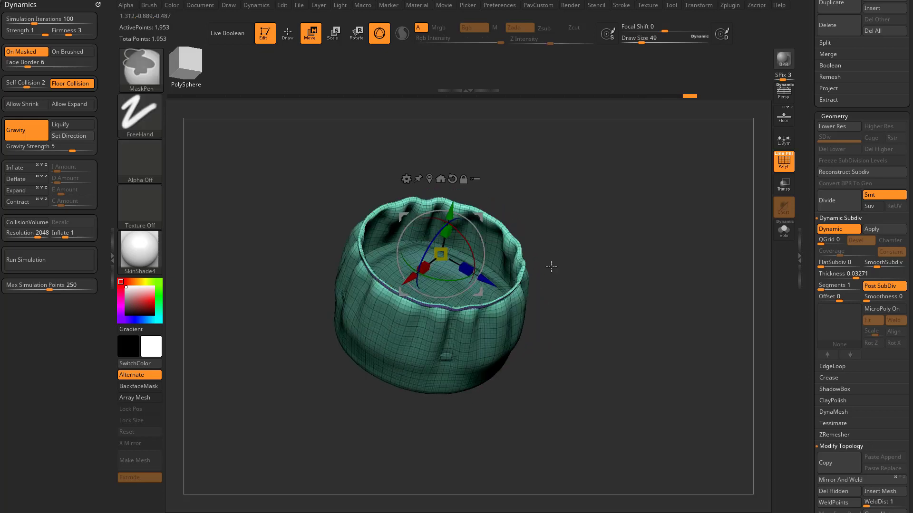
pyautogui.hotkey('ctrl', 'shift', 'z')
pyautogui.hotkey('ctrl', 'shift', 'z')
pyautogui.hotkey('ctrl', 'shift', 'z')
pyautogui.hotkey('ctrl', 'shift', 'z')
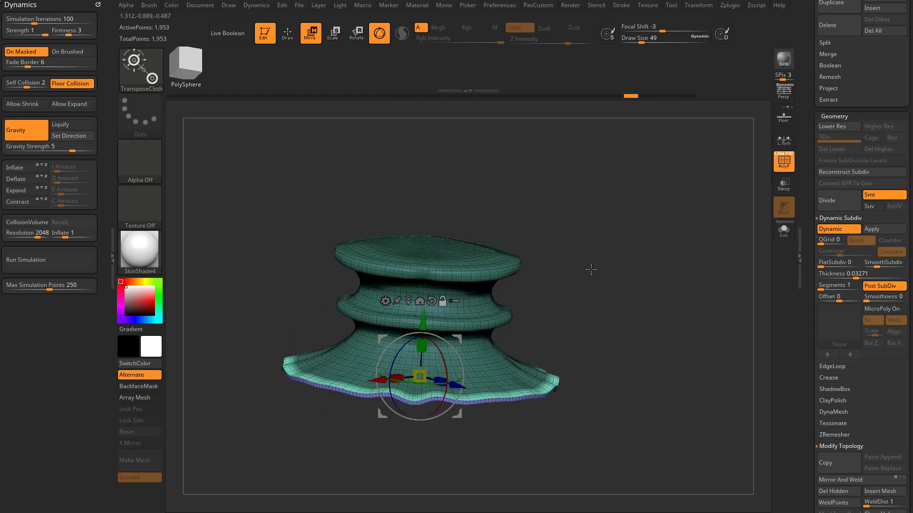
# Step: Raise the brim edge into a bowl around the crown and try scaling it inward with Self Collision at 2
pyautogui.moveTo(536, 234); pyautogui.dragTo(490, 285)
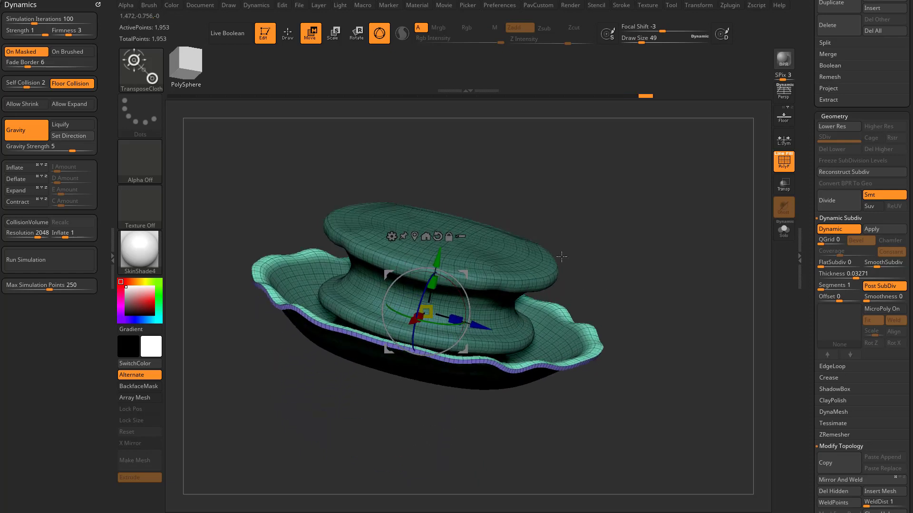
pyautogui.moveTo(430, 309); pyautogui.dragTo(390, 317)
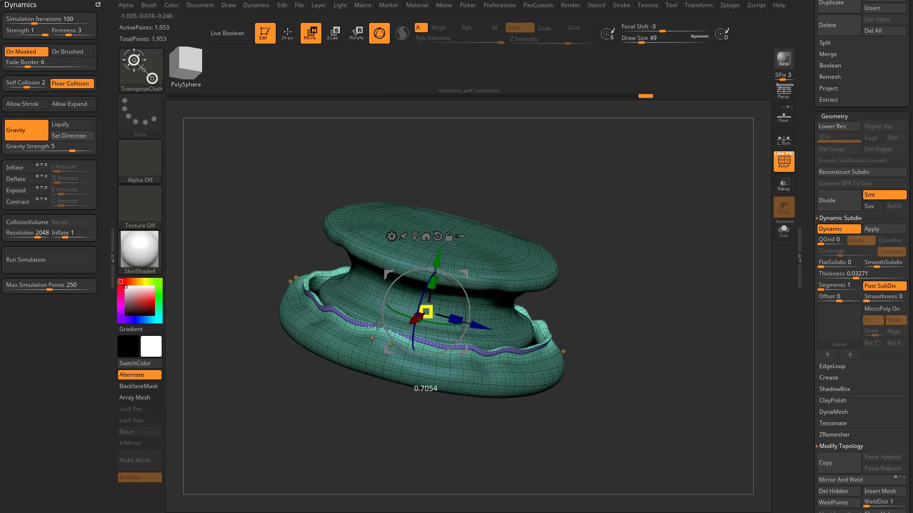
pyautogui.moveTo(602, 235); pyautogui.dragTo(578, 268)
pyautogui.moveTo(436, 311); pyautogui.dragTo(397, 321)
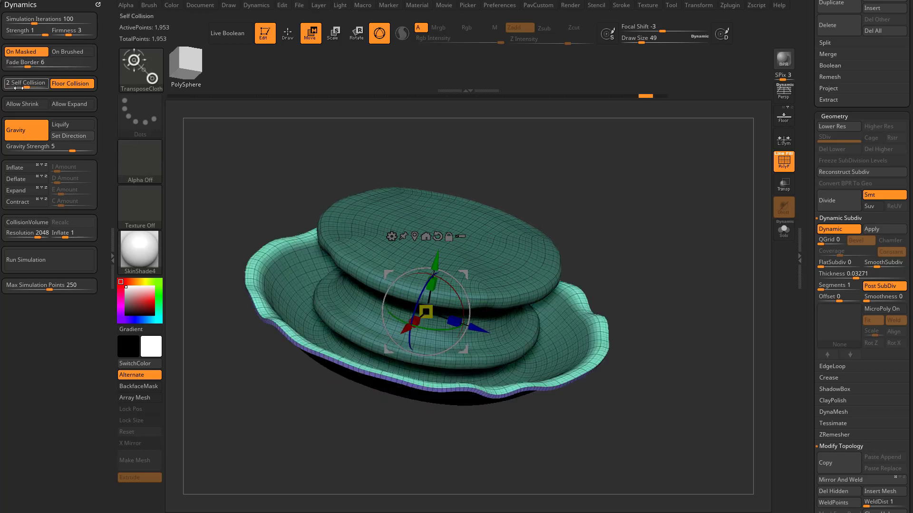
# Step: Set Self Collision to 4 and scale the raised brim edge inward around the crown
pyautogui.moveTo(30, 83); pyautogui.dragTo(43, 82)
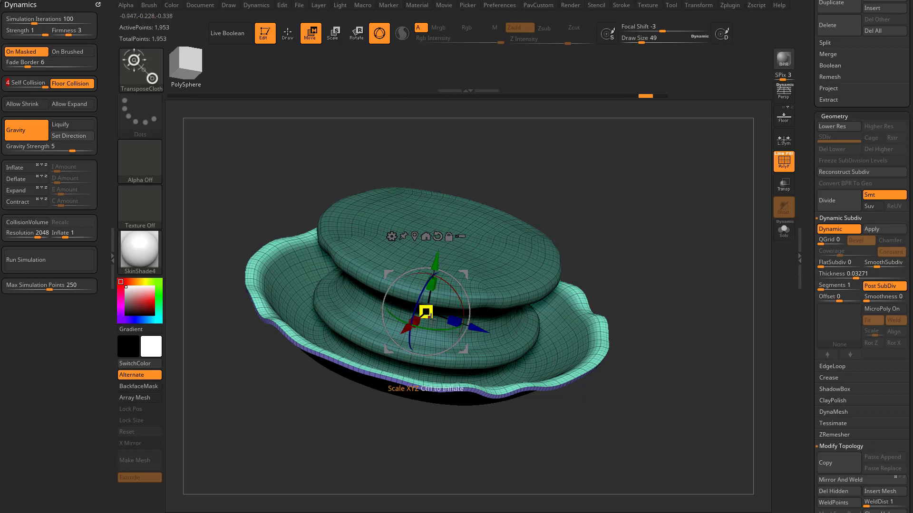
pyautogui.moveTo(430, 318); pyautogui.dragTo(375, 324)
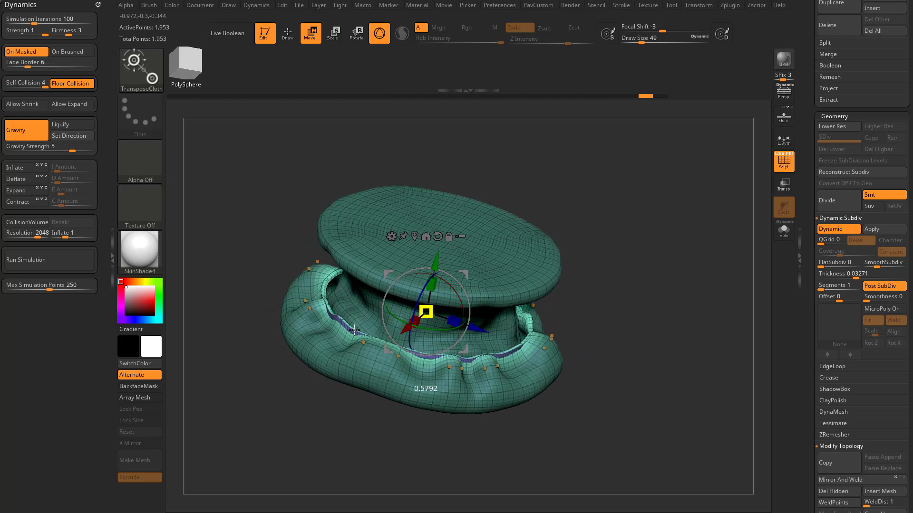
pyautogui.moveTo(335, 334); pyautogui.dragTo(328, 333)
pyautogui.moveTo(566, 347); pyautogui.dragTo(581, 290, button='right')
pyautogui.moveTo(420, 281); pyautogui.dragTo(423, 329, button='right')
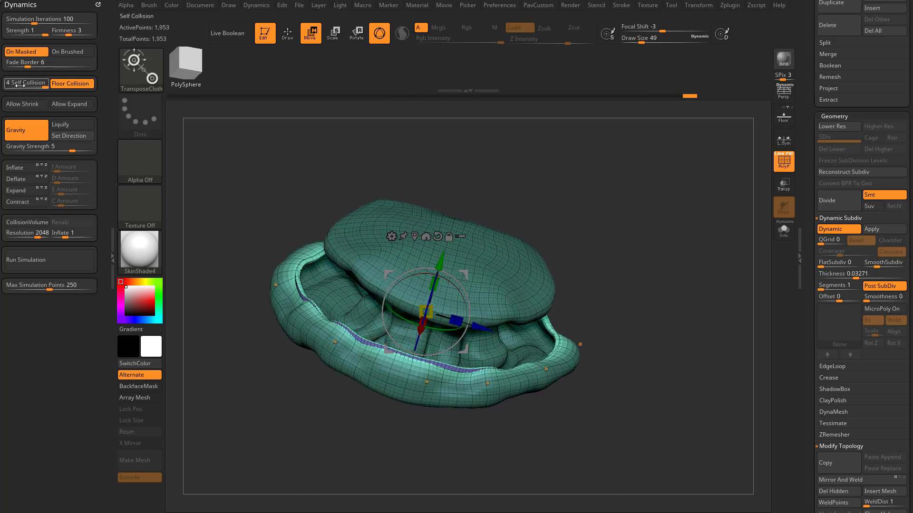
# Step: Set Self Collision to 0 and scale the brim edge outward and back while pulling it past the crown
pyautogui.moveTo(19, 86); pyautogui.dragTo(6, 85)
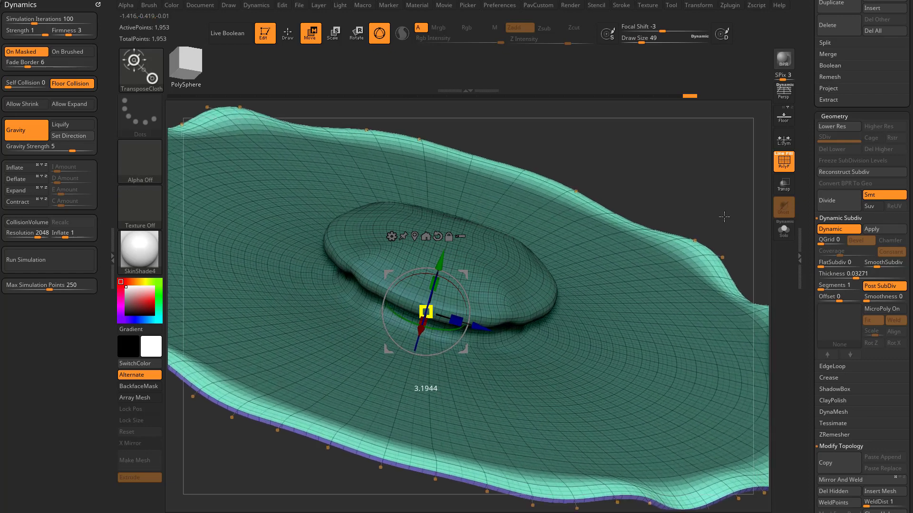
pyautogui.moveTo(724, 216); pyautogui.dragTo(542, 276)
pyautogui.moveTo(446, 260); pyautogui.dragTo(486, 274)
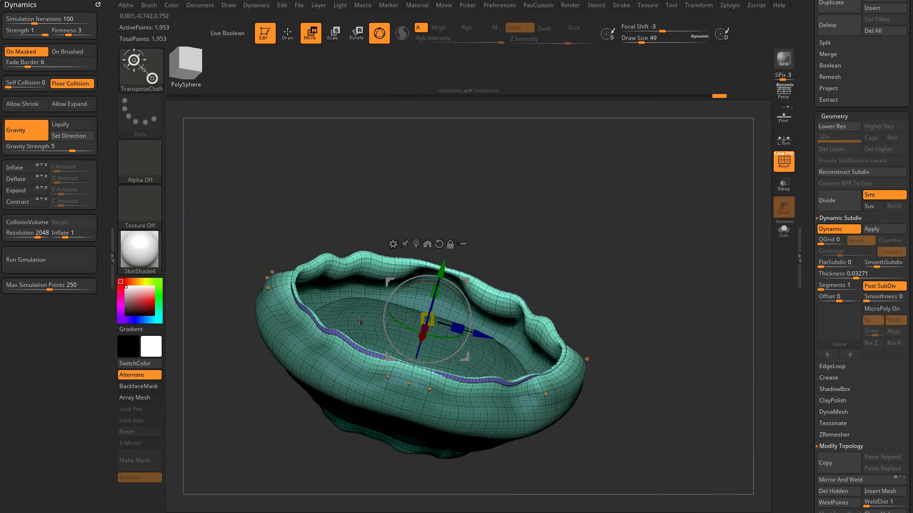
# Step: Set Self Collision to 3 and scale the edge loop inward to gather the opening into folds
pyautogui.moveTo(29, 85); pyautogui.dragTo(40, 84)
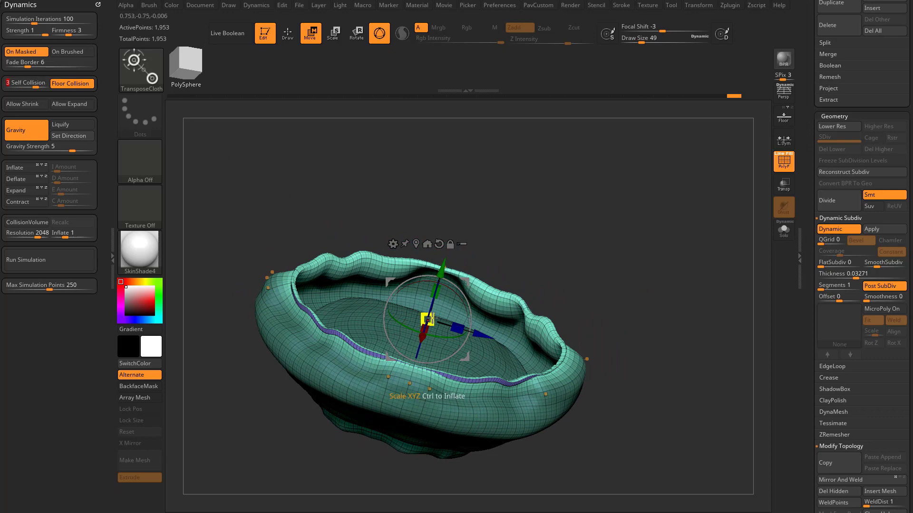
pyautogui.moveTo(430, 320); pyautogui.dragTo(374, 330)
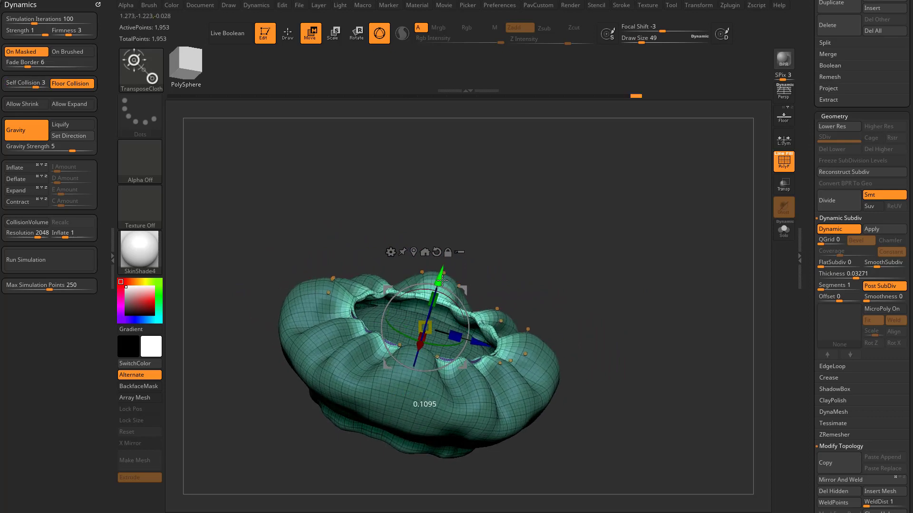
pyautogui.moveTo(437, 304); pyautogui.dragTo(431, 322)
# Step: Hide the polyframe and try further moving and scaling of the gathered opening, then undo the last change
pyautogui.click(778, 170)
pyautogui.moveTo(697, 217); pyautogui.dragTo(669, 251)
pyautogui.moveTo(422, 328); pyautogui.dragTo(417, 341)
pyautogui.moveTo(578, 266); pyautogui.dragTo(567, 244)
pyautogui.moveTo(419, 343); pyautogui.dragTo(443, 261)
pyautogui.moveTo(455, 314); pyautogui.dragTo(416, 299)
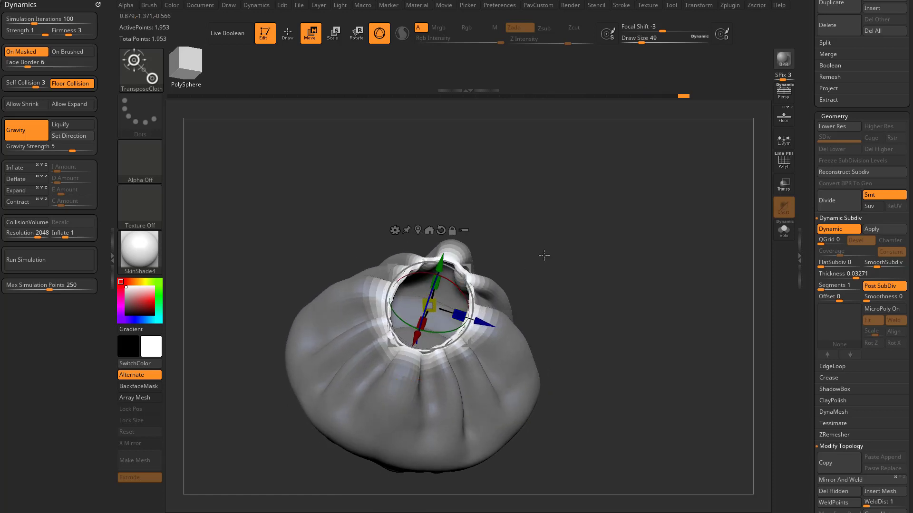
pyautogui.moveTo(549, 254); pyautogui.dragTo(551, 266)
pyautogui.hotkey('ctrl', 'z')
# Step: Scale the opening's edge loop inward again, pull it upward and show the polyframe
pyautogui.moveTo(429, 306); pyautogui.dragTo(387, 308)
pyautogui.moveTo(561, 304); pyautogui.dragTo(561, 261)
pyautogui.moveTo(437, 241); pyautogui.dragTo(443, 199)
pyautogui.click(780, 169)
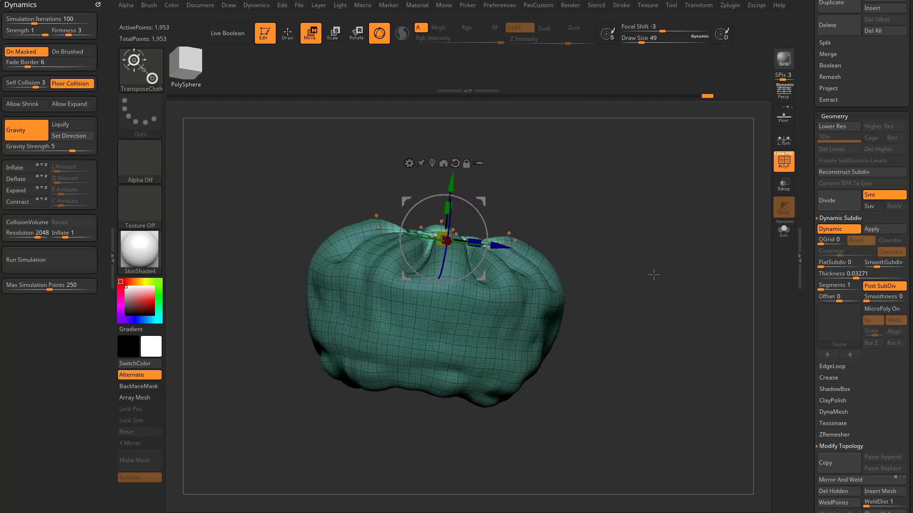
# Step: Return to Draw mode, turn off Dynamic Subdiv and flip the pouch's normals
pyautogui.press('q')
pyautogui.press('ctrl')
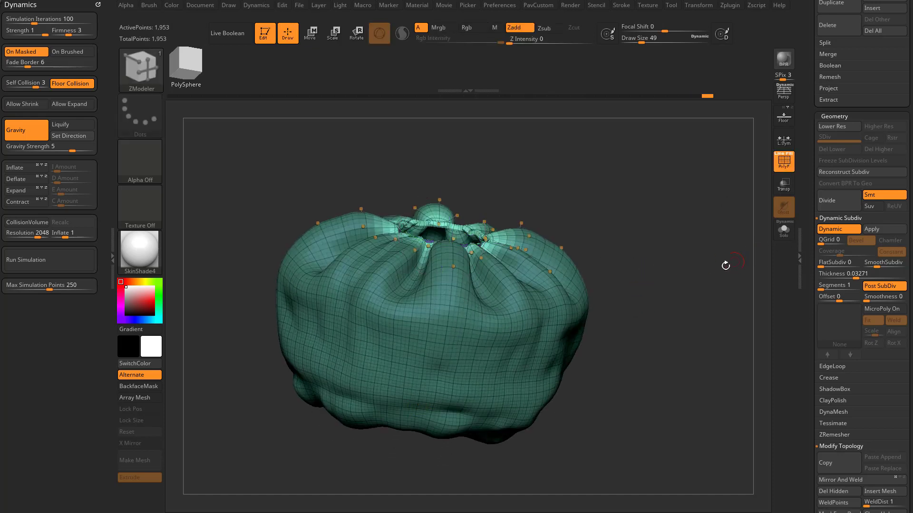
pyautogui.click(831, 231)
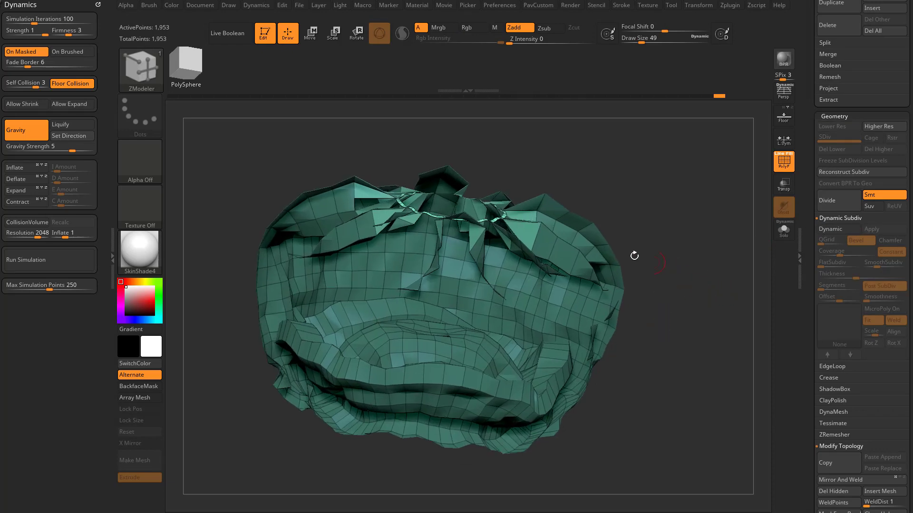
pyautogui.moveTo(691, 288); pyautogui.dragTo(693, 269)
pyautogui.moveTo(816, 371); pyautogui.dragTo(817, 180)
pyautogui.keyDown('shift'); pyautogui.click(843, 180); pyautogui.keyUp('shift')
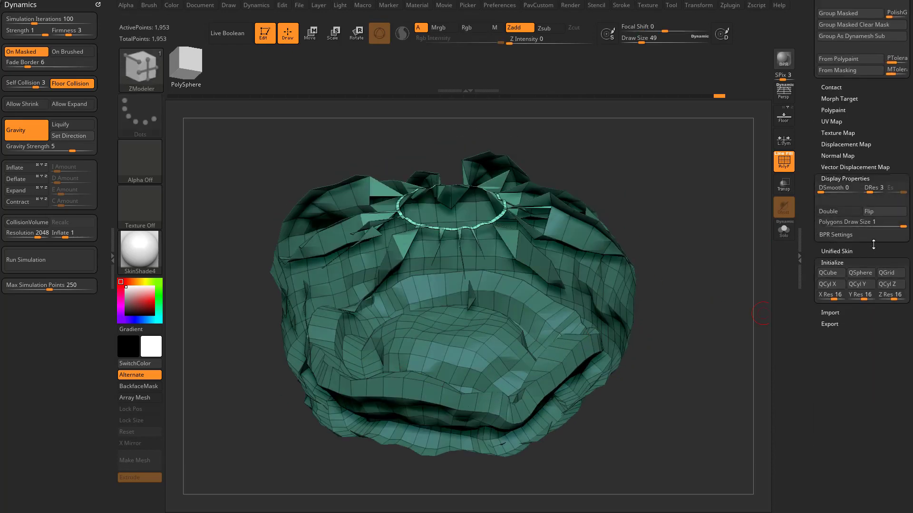
pyautogui.click(881, 212)
pyautogui.moveTo(677, 273); pyautogui.dragTo(677, 235)
pyautogui.moveTo(703, 290)
pyautogui.mouseDown()
pyautogui.moveTo(717, 207)
pyautogui.moveTo(697, 292)
pyautogui.moveTo(699, 330)
pyautogui.moveTo(706, 304)
pyautogui.mouseUp()
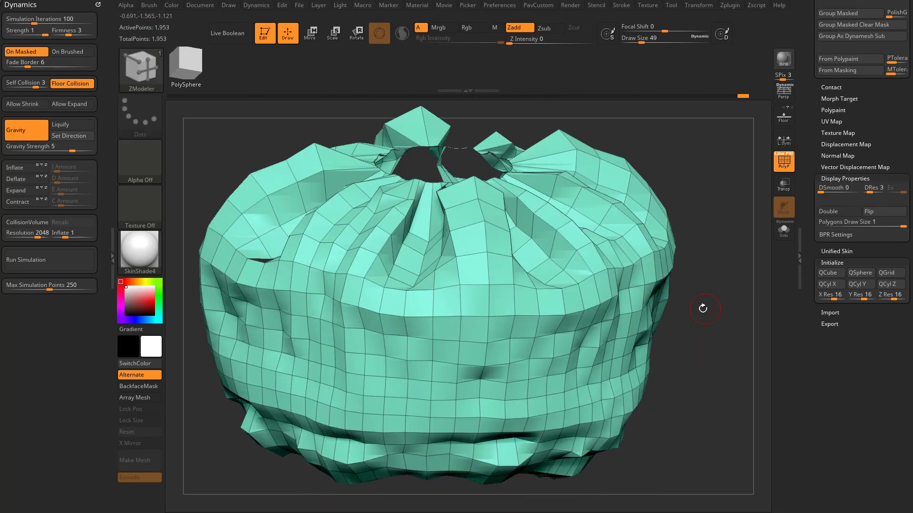
# Step: Assign the pleated polygon rings around the opening to a separate polygroup with ZModeler
pyautogui.click(487, 353)
pyautogui.moveTo(684, 344)
pyautogui.mouseDown()
pyautogui.moveTo(698, 337)
pyautogui.moveTo(652, 346)
pyautogui.moveTo(668, 318)
pyautogui.moveTo(672, 348)
pyautogui.mouseUp()
pyautogui.press('q')
pyautogui.moveTo(665, 294); pyautogui.dragTo(665, 372)
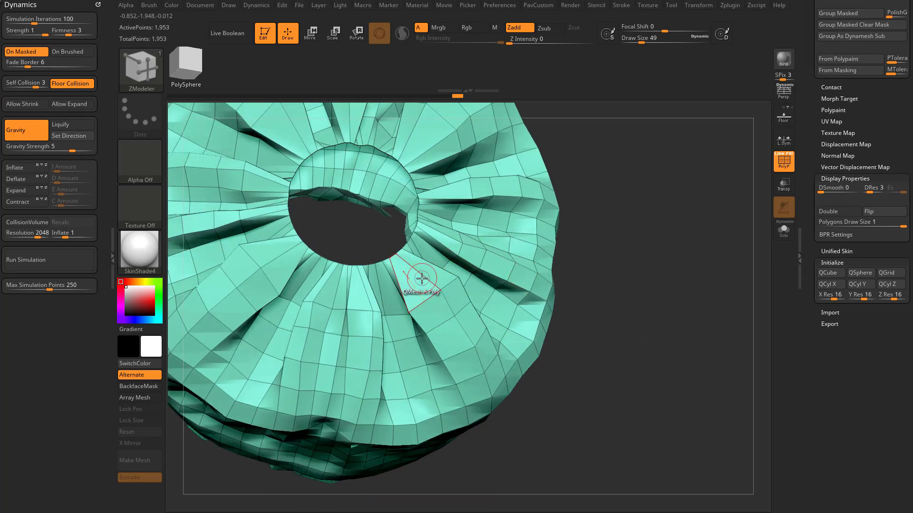
pyautogui.press('space')
pyautogui.click(396, 298)
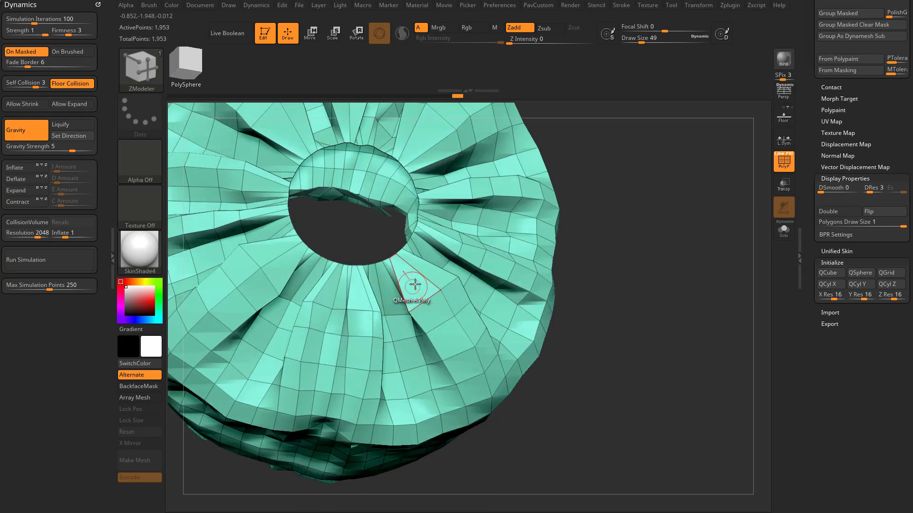
pyautogui.click(415, 271)
pyautogui.click(446, 299)
pyautogui.click(464, 320)
pyautogui.moveTo(618, 342); pyautogui.dragTo(663, 343)
# Step: Isolate the green polygroup around the opening, center the gizmo on it and invert the mask to protect the green polygons
pyautogui.press('w')
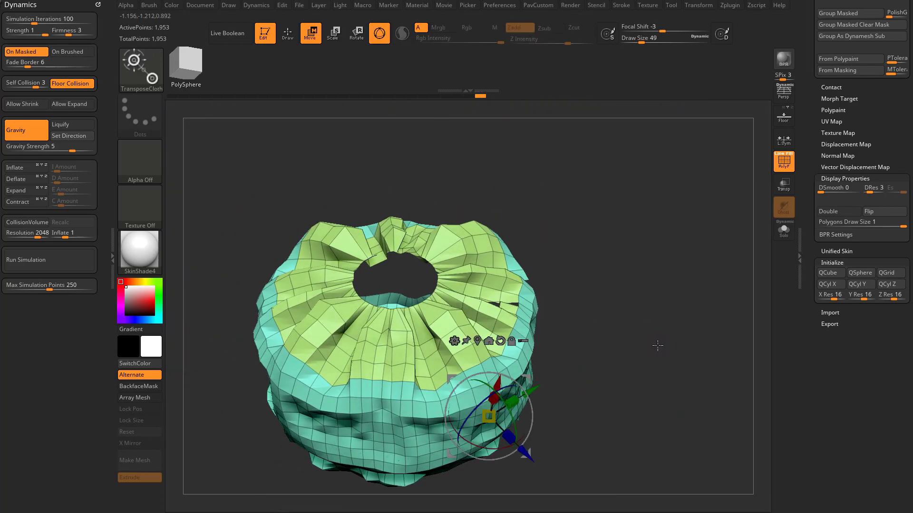
pyautogui.keyDown('ctrl'); pyautogui.click(474, 275); pyautogui.keyUp('ctrl')
pyautogui.moveTo(599, 310); pyautogui.dragTo(578, 276)
pyautogui.click(504, 234)
pyautogui.click(481, 233)
pyautogui.keyDown('ctrl'); pyautogui.click(573, 269); pyautogui.keyUp('ctrl')
pyautogui.keyDown('ctrl'); pyautogui.click(578, 271); pyautogui.keyUp('ctrl')
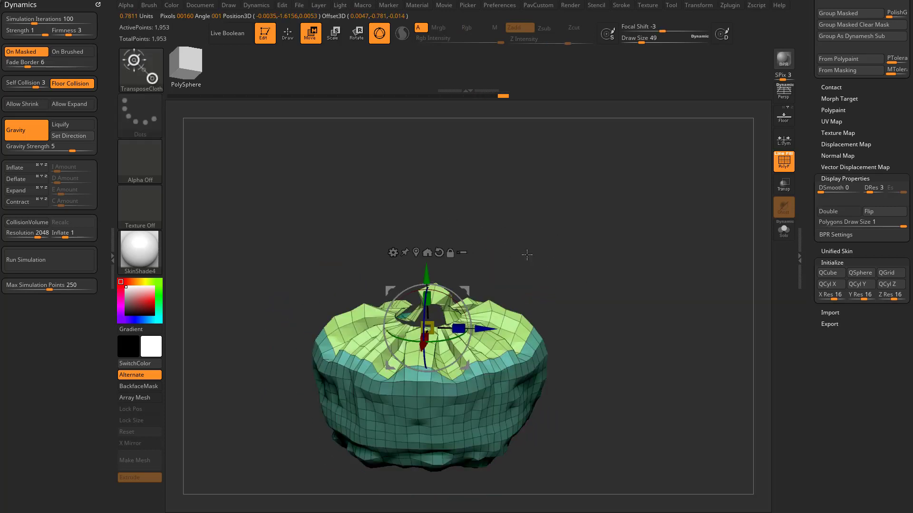
pyautogui.moveTo(433, 273)
pyautogui.mouseDown()
pyautogui.moveTo(429, 223)
pyautogui.moveTo(430, 285)
pyautogui.mouseUp()
pyautogui.hotkey('ctrl', 'z')
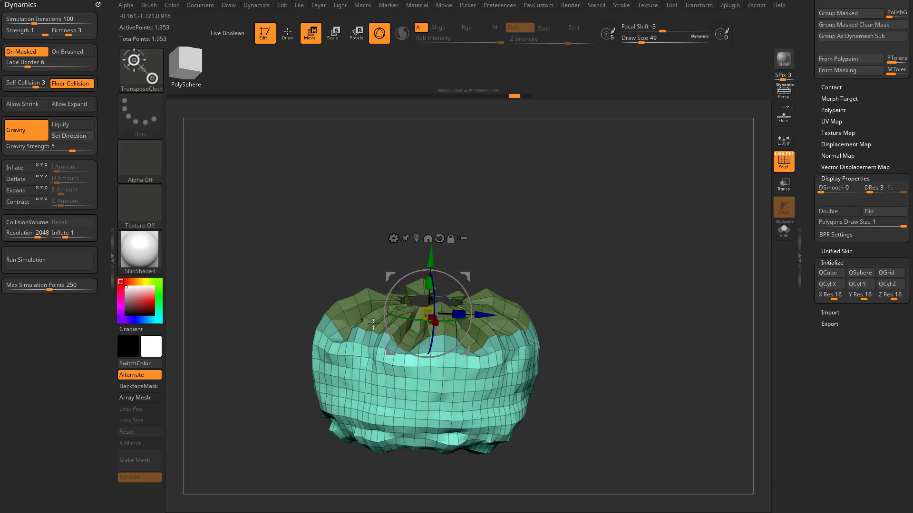
# Step: Turn off On Masked, enable Dynamic Subdiv and move the pouch's cloth slightly upward with the gizmo
pyautogui.click(48, 51)
pyautogui.scroll(10, 838, 199)
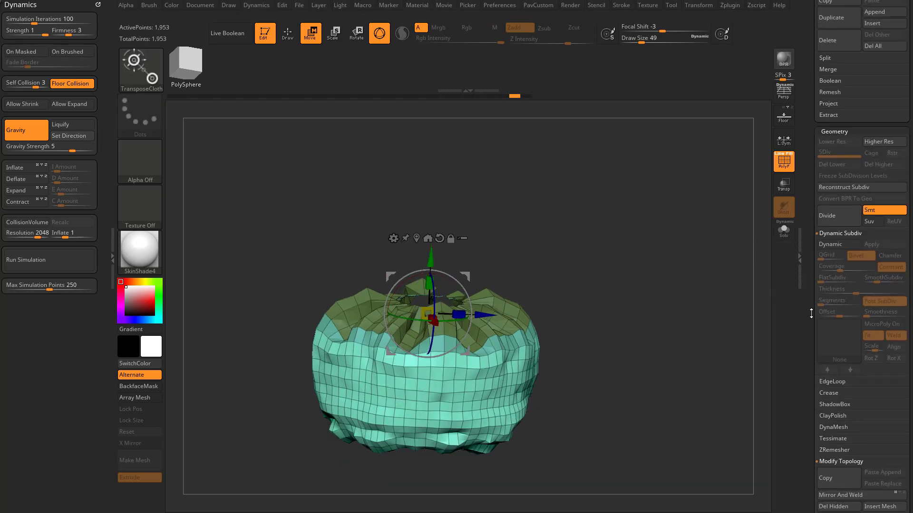
pyautogui.click(826, 244)
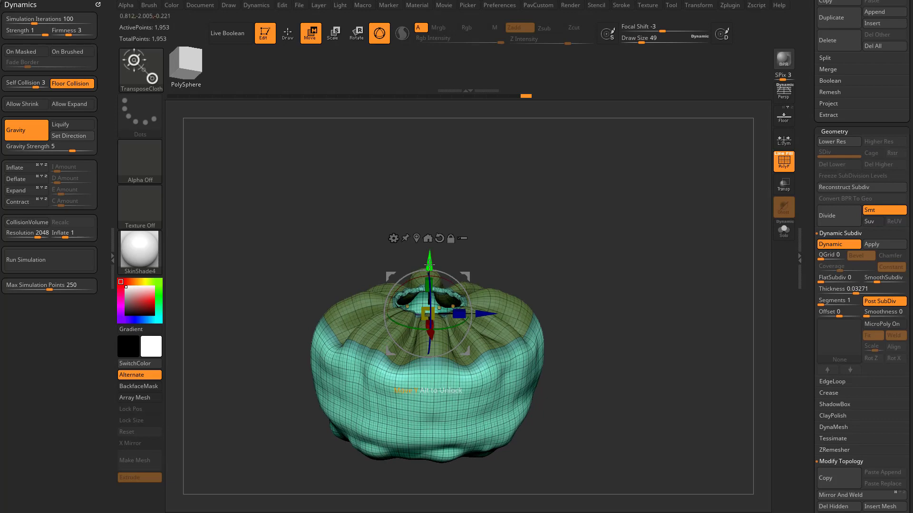
pyautogui.moveTo(429, 265); pyautogui.dragTo(428, 254)
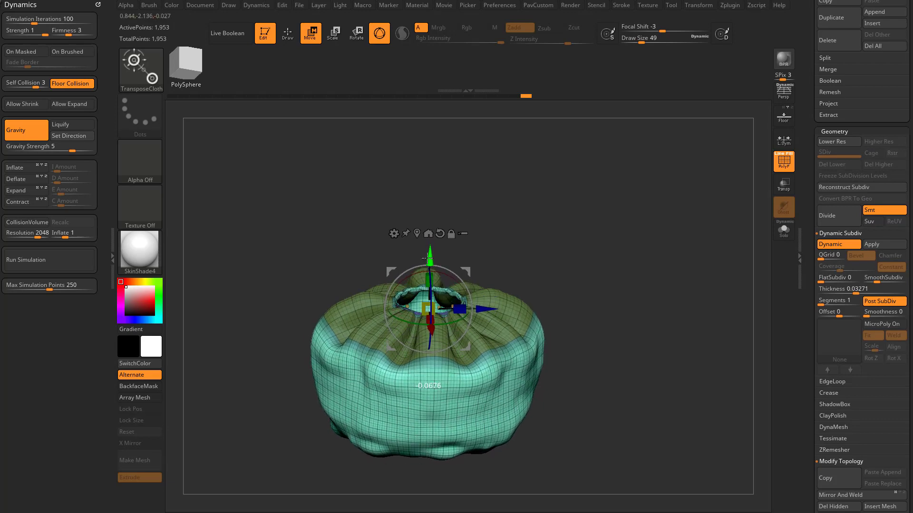
# Step: Invert the mask, enable On Masked and move the pouch by its gathered opening so the body hangs in folds
pyautogui.moveTo(420, 193); pyautogui.dragTo(422, 203)
pyautogui.click(41, 52)
pyautogui.moveTo(428, 205); pyautogui.dragTo(494, 226)
pyautogui.moveTo(467, 177); pyautogui.dragTo(578, 210)
pyautogui.moveTo(633, 229); pyautogui.dragTo(630, 283)
pyautogui.moveTo(555, 169); pyautogui.dragTo(589, 162)
pyautogui.moveTo(658, 237); pyautogui.dragTo(631, 302)
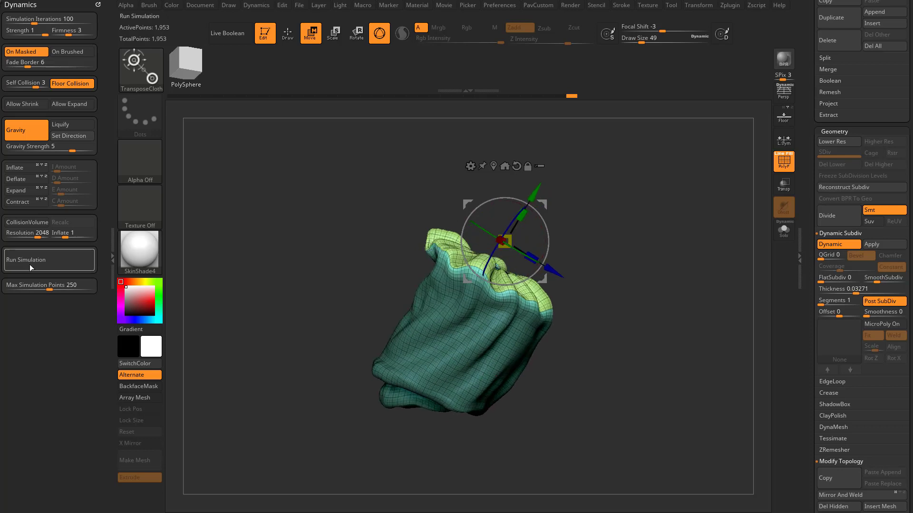
pyautogui.moveTo(543, 205); pyautogui.dragTo(510, 219)
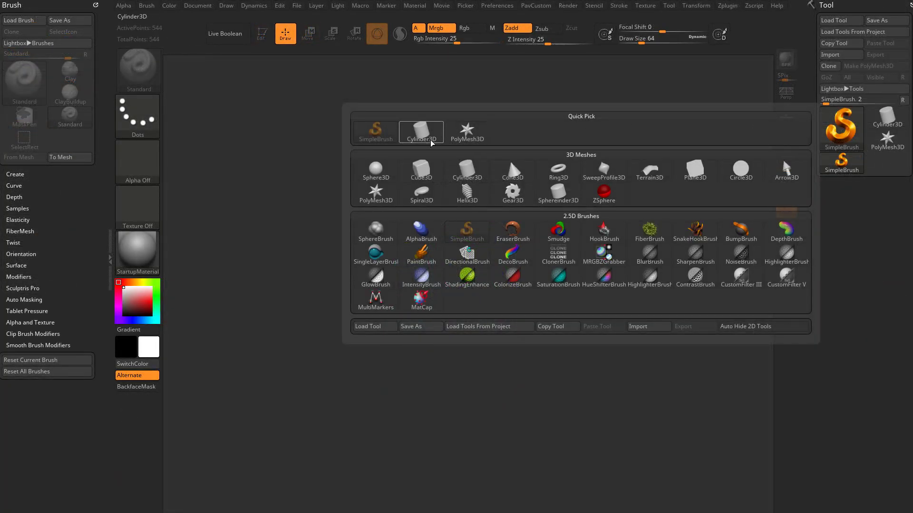
# Step: Draw a new Cylinder3D in edit mode with the polyframe shown and convert it to a PolyMesh3D
pyautogui.click(431, 143)
pyautogui.moveTo(417, 284); pyautogui.dragTo(316, 96)
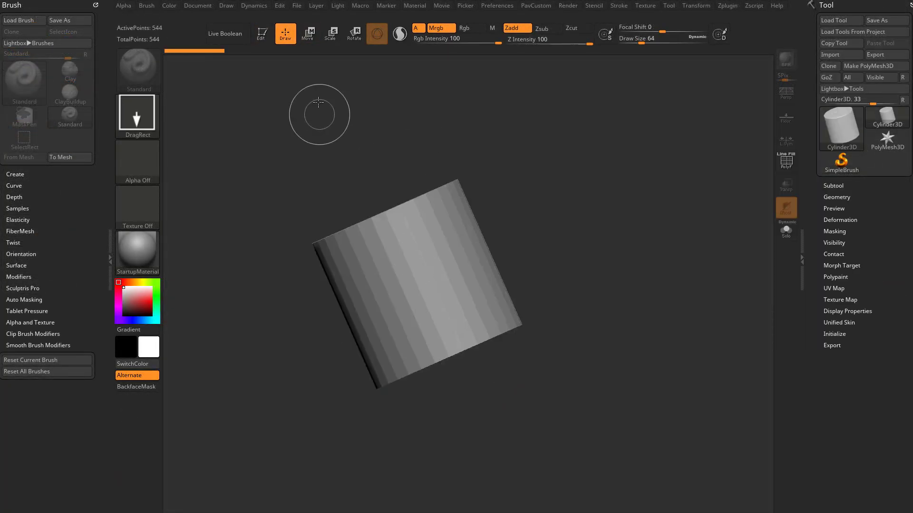
pyautogui.click(262, 34)
pyautogui.click(265, 39)
pyautogui.click(783, 162)
pyautogui.moveTo(649, 189)
pyautogui.keyDown('shift'); pyautogui.mouseDown()
pyautogui.moveTo(640, 191)
pyautogui.moveTo(680, 186)
pyautogui.moveTo(656, 197)
pyautogui.mouseUp(); pyautogui.keyUp('shift')
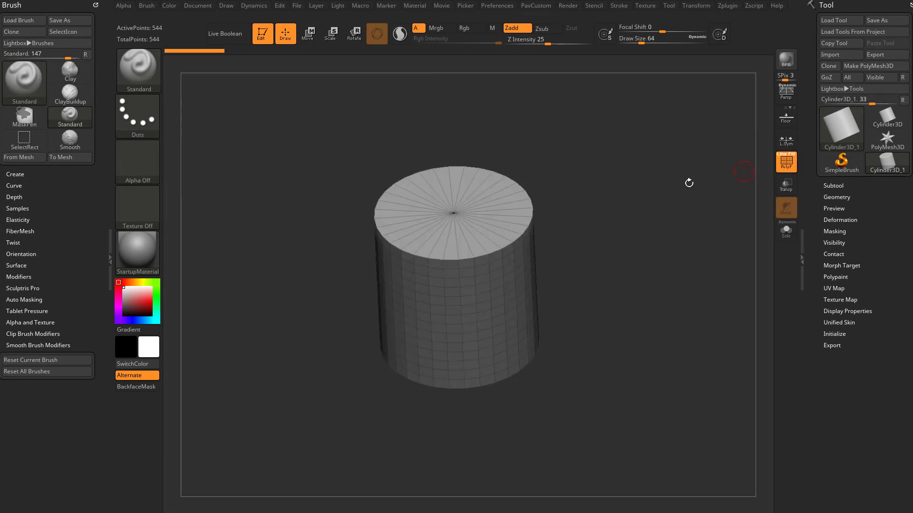
pyautogui.click(849, 67)
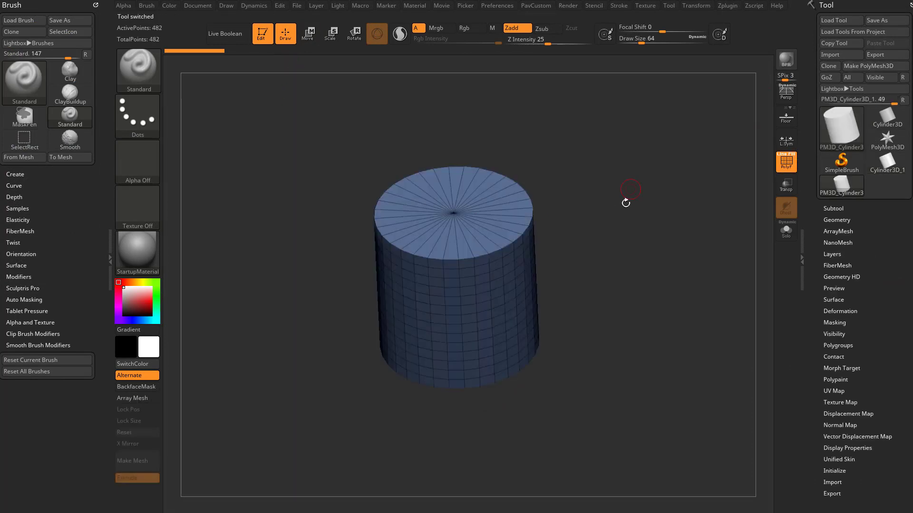
# Step: Divide the cylinder's geometry twice to reach subdivision level 3
pyautogui.click(834, 208)
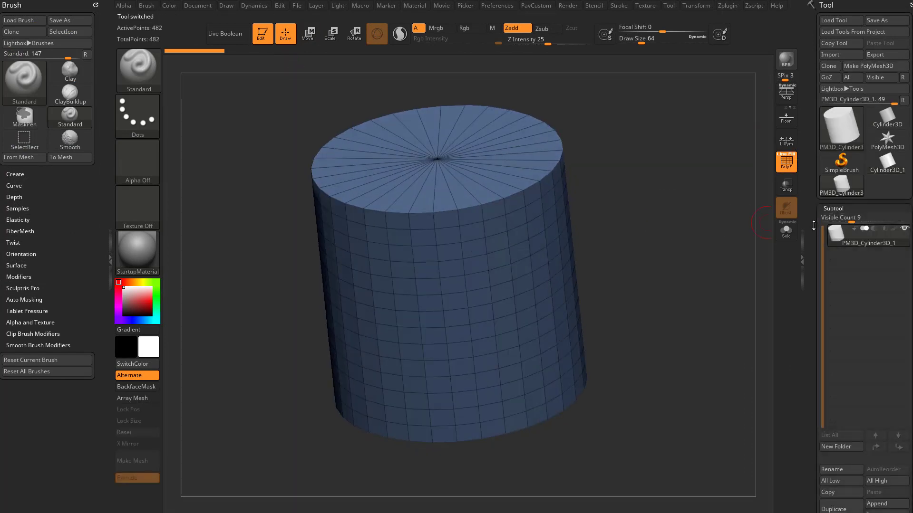
pyautogui.moveTo(813, 225); pyautogui.dragTo(813, 216)
pyautogui.click(833, 200)
pyautogui.click(833, 211)
pyautogui.moveTo(811, 260); pyautogui.dragTo(810, 170)
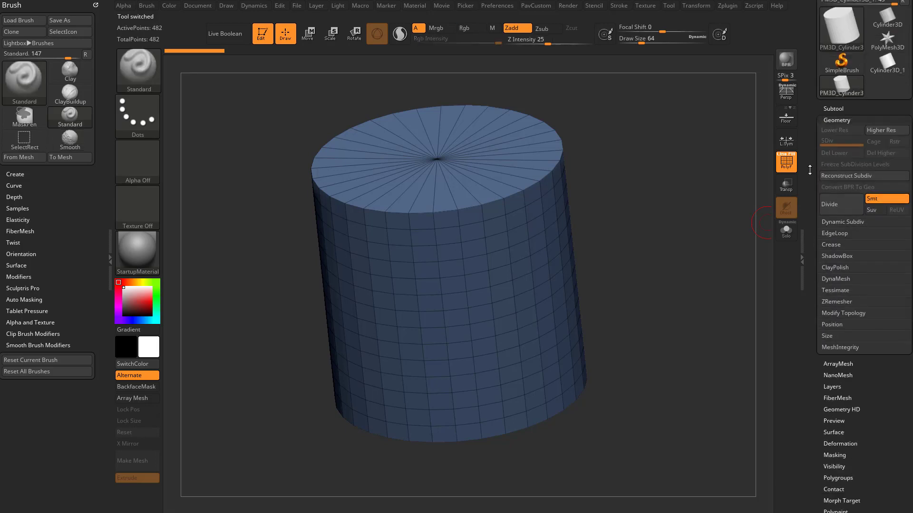
pyautogui.doubleClick(837, 206)
pyautogui.moveTo(692, 255); pyautogui.dragTo(706, 227)
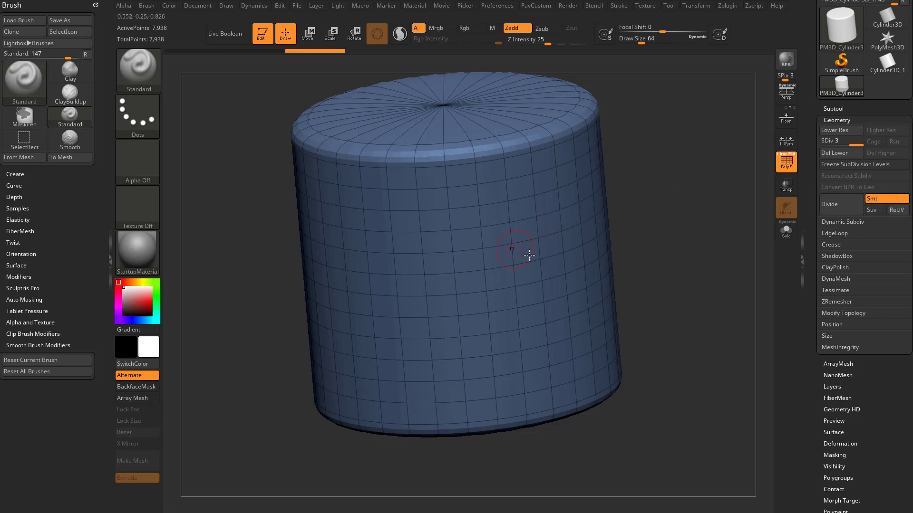
# Step: Switch to the ZModeler brush and set its edge action to PolyGroup with the Polyloop target
pyautogui.press('b')
pyautogui.press('z')
pyautogui.press('m')
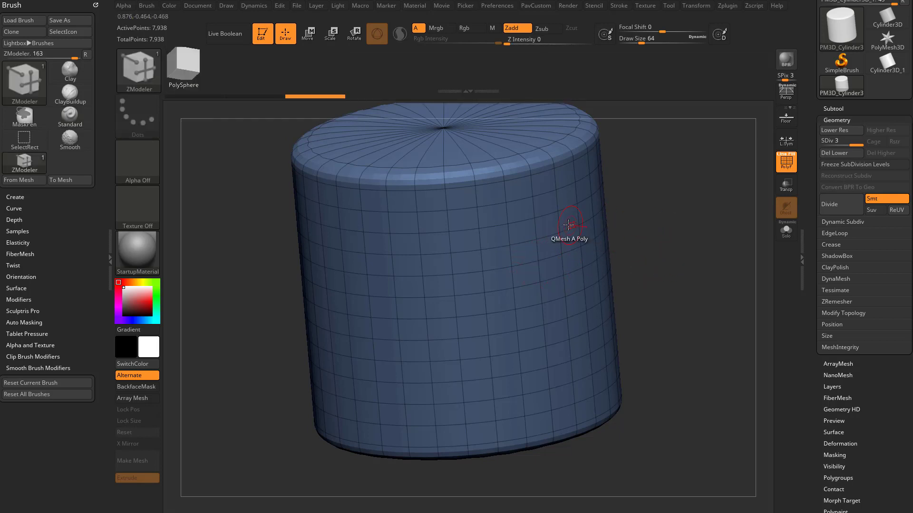
pyautogui.press('space')
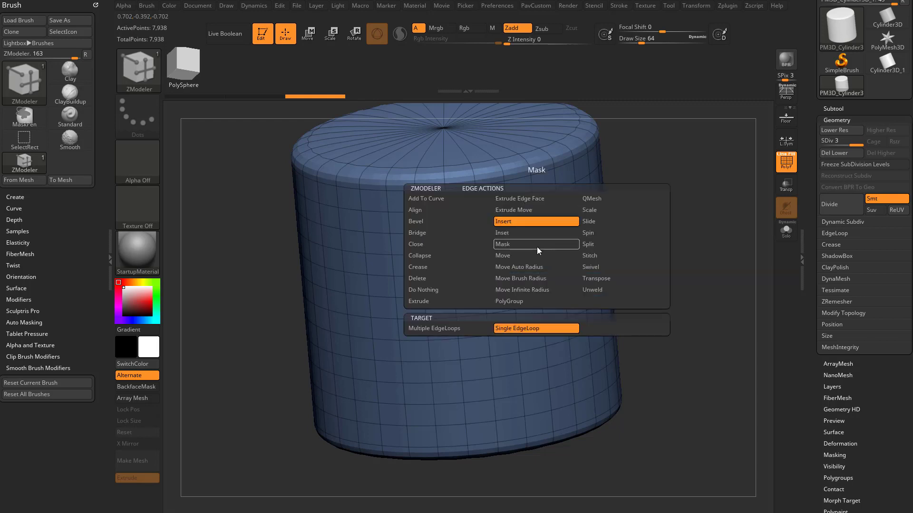
pyautogui.click(514, 301)
pyautogui.click(458, 332)
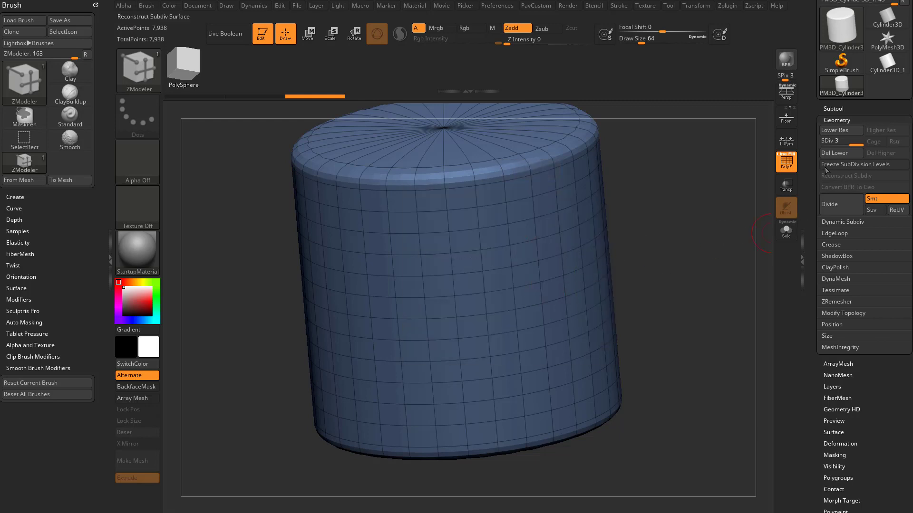
# Step: At subdivision level 1, assign three adjacent polygon rings around the cylinder's middle to a green polygroup
pyautogui.hotkey('shift', 'd')
pyautogui.hotkey('shift', 'd')
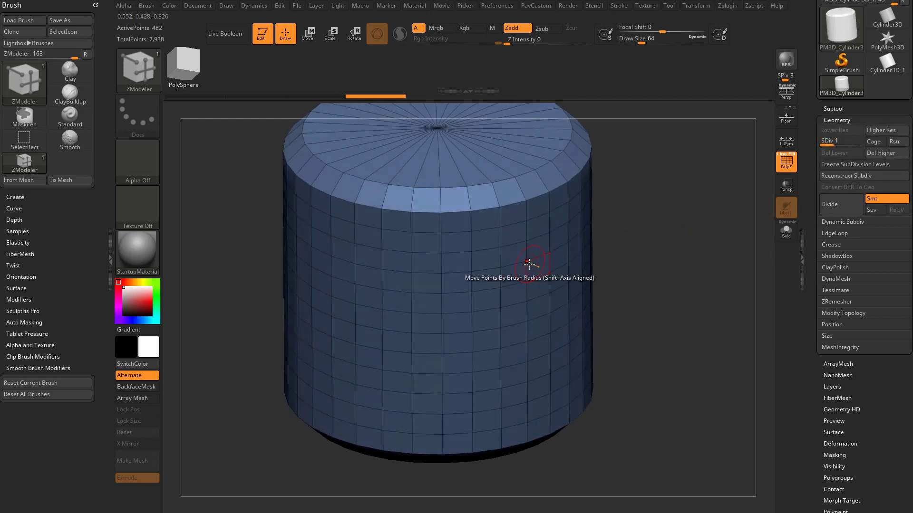
pyautogui.click(526, 269)
pyautogui.click(527, 291)
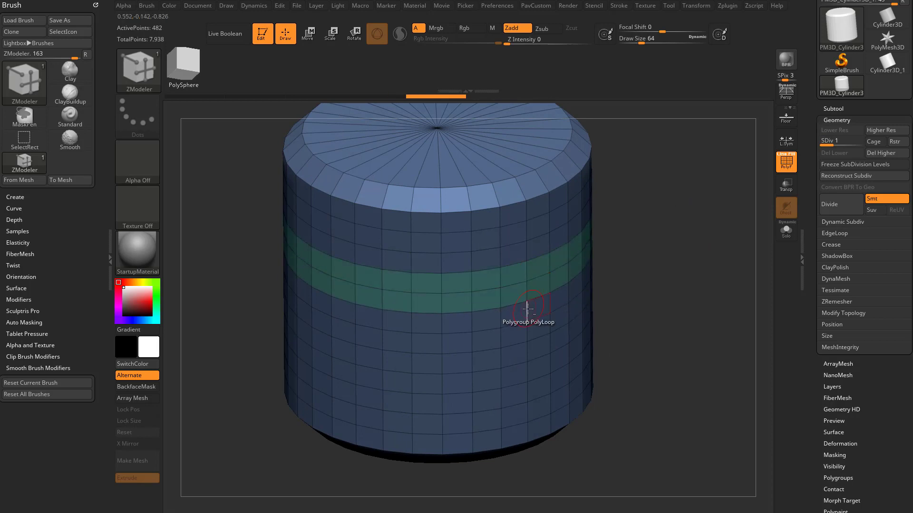
pyautogui.click(528, 313)
pyautogui.moveTo(641, 296); pyautogui.dragTo(642, 270)
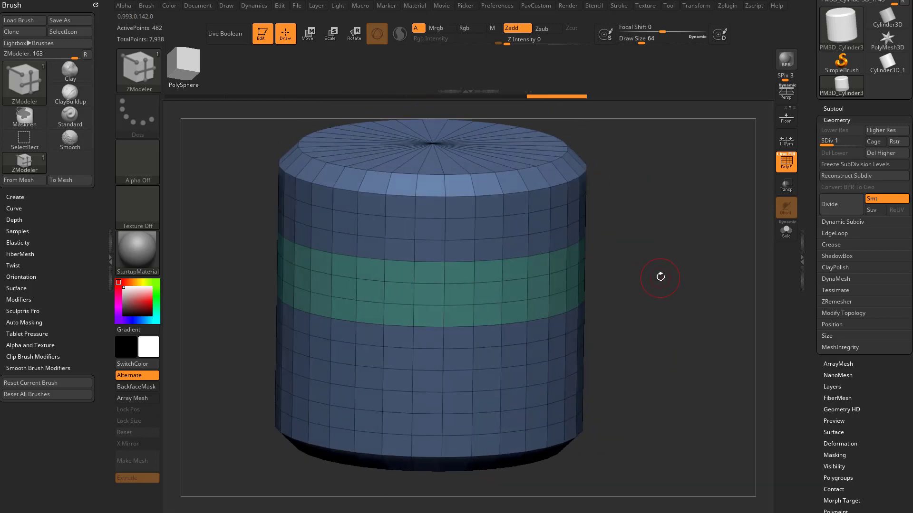
pyautogui.press('f')
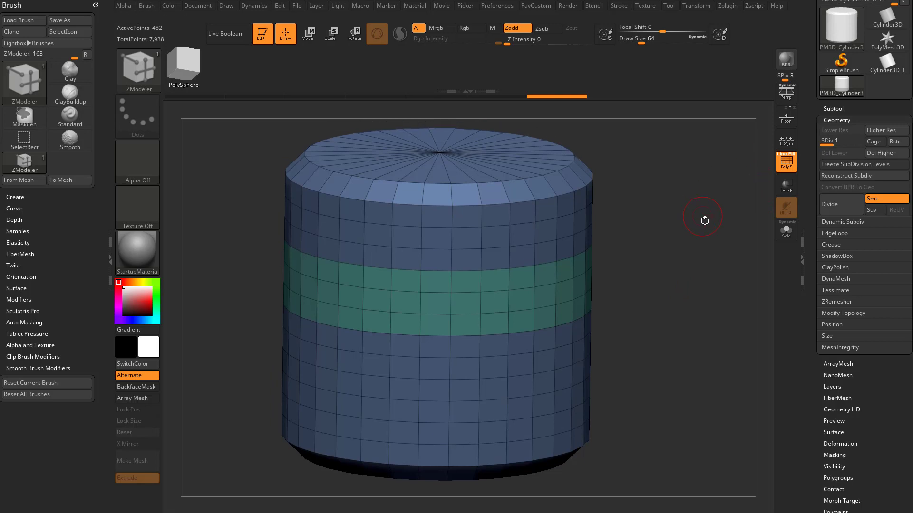
# Step: At subdivision level 2, assign two separate rings below the wide green band to the green polygroup
pyautogui.click(860, 142)
pyautogui.keyDown('alt'); pyautogui.moveTo(721, 307); pyautogui.dragTo(725, 256); pyautogui.keyUp('alt')
pyautogui.click(841, 143)
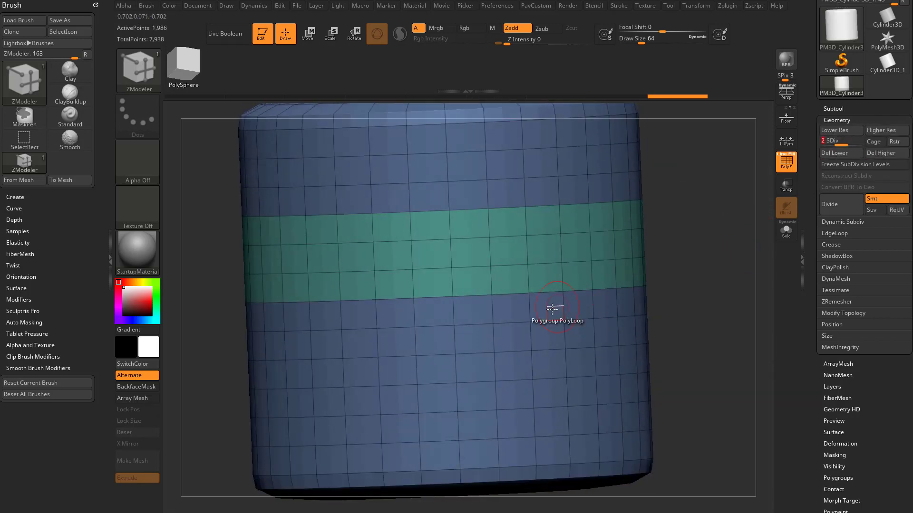
pyautogui.click(530, 330)
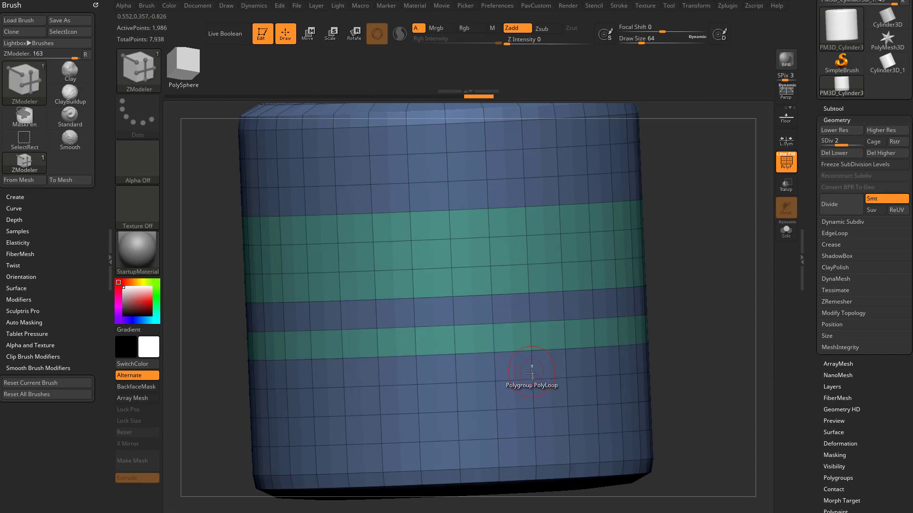
pyautogui.click(532, 390)
# Step: At subdivision level 3, add the narrowest green polygroup rings near the cylinder's base
pyautogui.click(847, 141)
pyautogui.moveTo(718, 343); pyautogui.dragTo(667, 357)
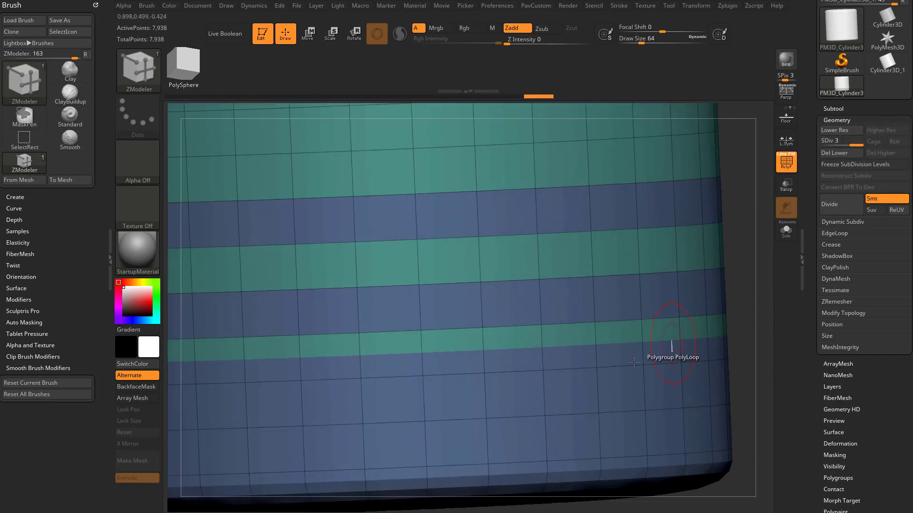
pyautogui.click(542, 401)
pyautogui.press('f')
pyautogui.moveTo(716, 250); pyautogui.dragTo(695, 287)
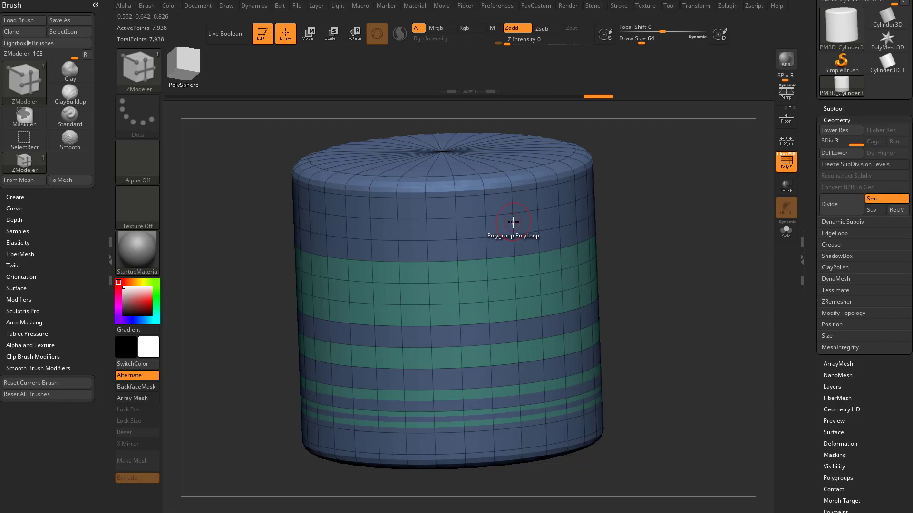
# Step: Isolate one polygon ring above the wide green band with the Transpose edge action on Polyloop, and clear the resulting mask
pyautogui.press('space')
pyautogui.click(564, 279)
pyautogui.moveTo(668, 266); pyautogui.dragTo(651, 228)
pyautogui.keyDown('alt'); pyautogui.moveTo(651, 228); pyautogui.dragTo(637, 257); pyautogui.keyUp('alt')
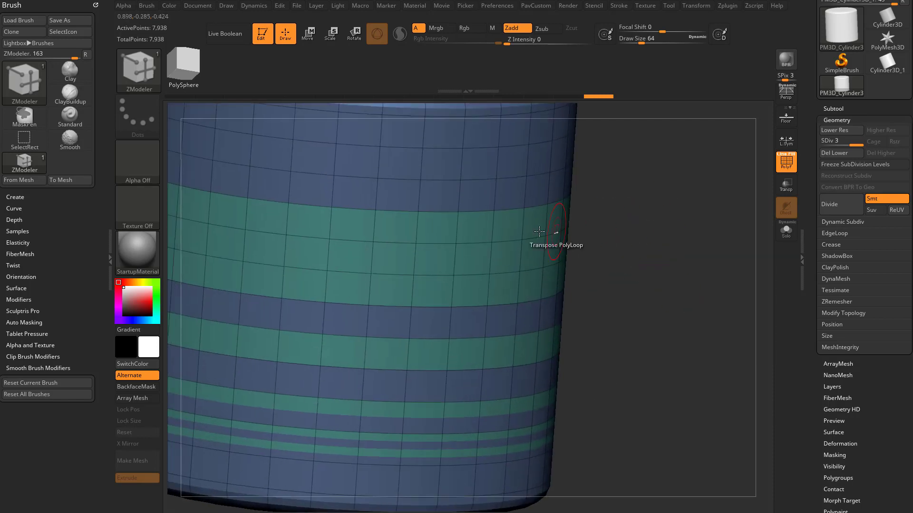
pyautogui.click(460, 177)
pyautogui.keyDown('alt'); pyautogui.moveTo(643, 214); pyautogui.dragTo(738, 255); pyautogui.keyUp('alt')
pyautogui.press('q')
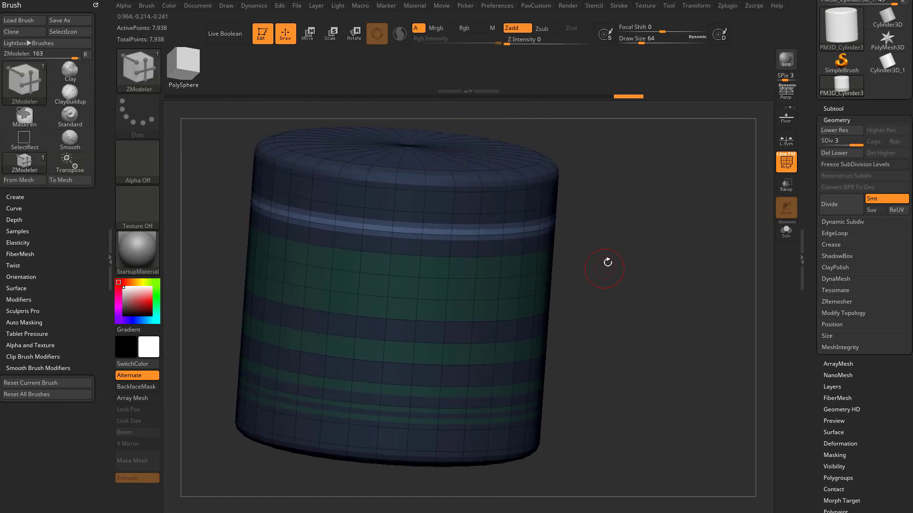
pyautogui.press('w')
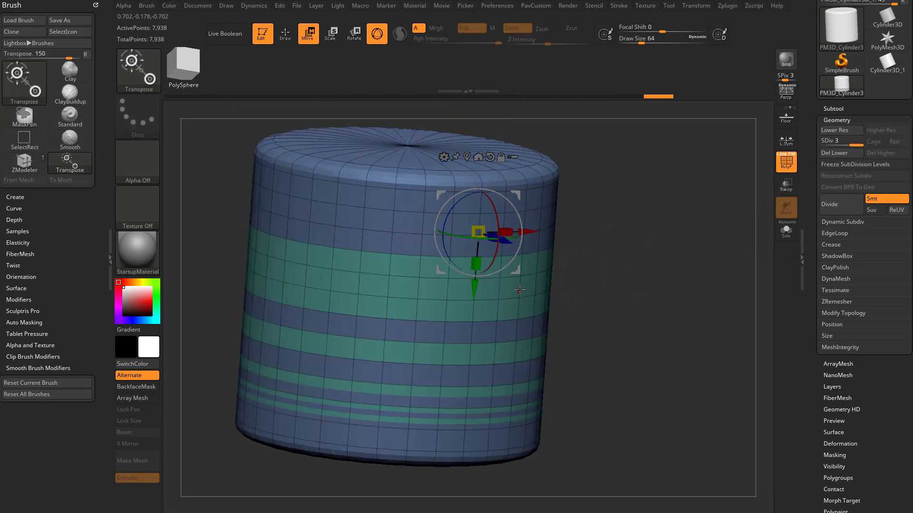
pyautogui.press('q')
# Step: Isolate all green bands with ZModeler's Transpose polygon action targeting the whole polygroup, masking the rest of the cylinder
pyautogui.keyDown('alt'); pyautogui.moveTo(594, 267); pyautogui.dragTo(607, 285); pyautogui.keyUp('alt')
pyautogui.press('space')
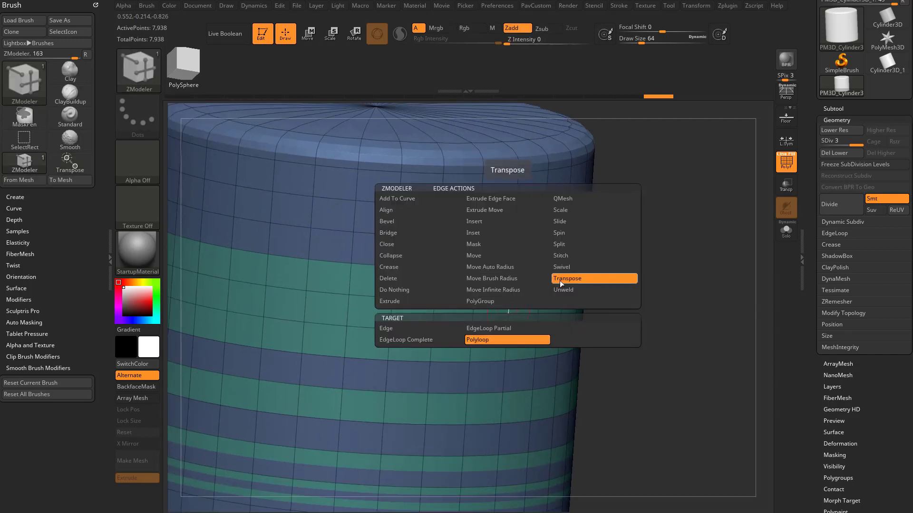
pyautogui.press('space')
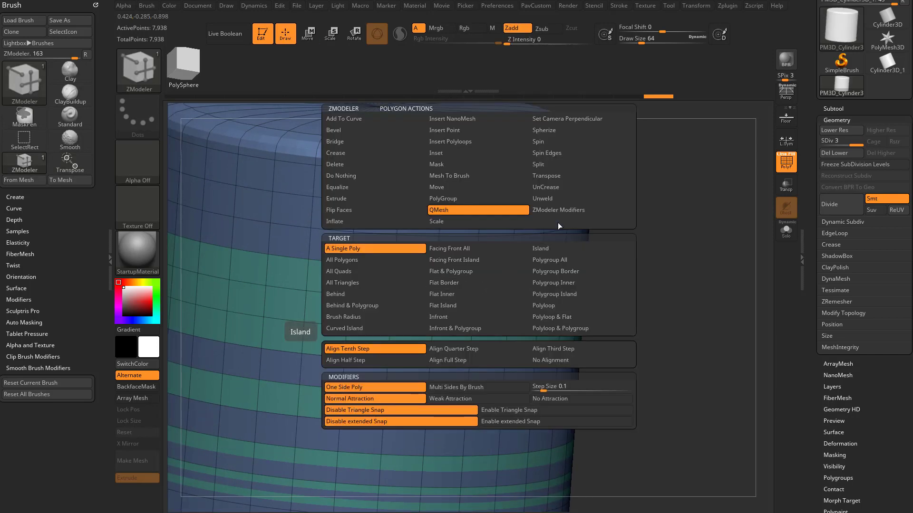
pyautogui.click(556, 175)
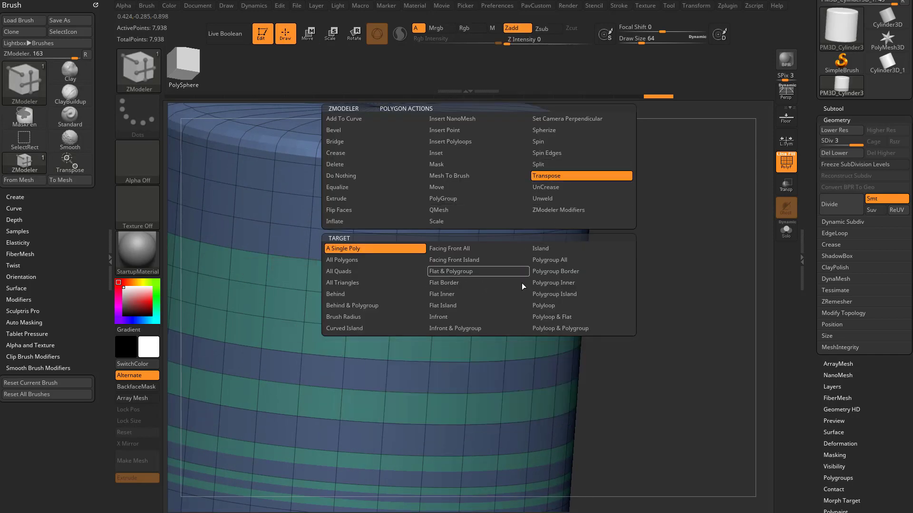
pyautogui.click(562, 271)
pyautogui.click(465, 329)
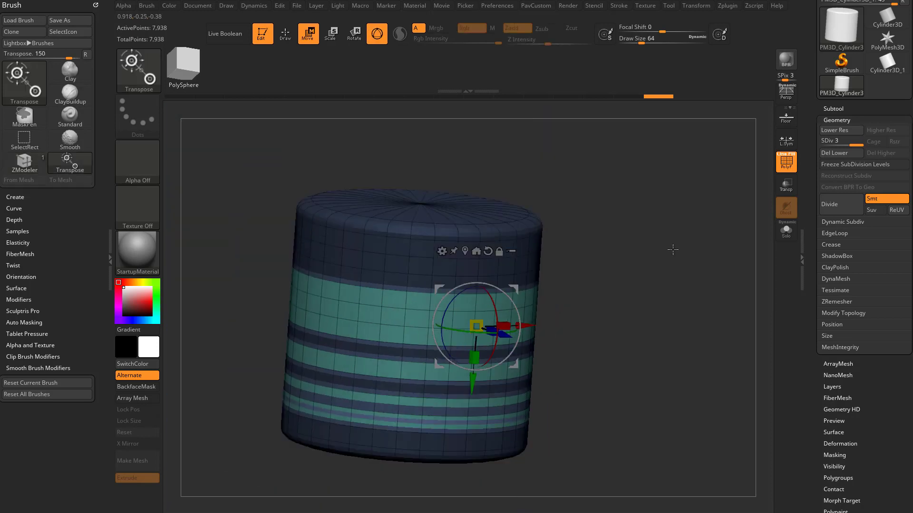
# Step: Center the gizmo on the unmasked green bands and scale them inward to form grooves around the cylinder
pyautogui.moveTo(666, 245); pyautogui.dragTo(608, 265)
pyautogui.keyDown('alt'); pyautogui.click(466, 252); pyautogui.keyUp('alt')
pyautogui.moveTo(587, 236); pyautogui.dragTo(618, 228)
pyautogui.moveTo(445, 329); pyautogui.dragTo(415, 326)
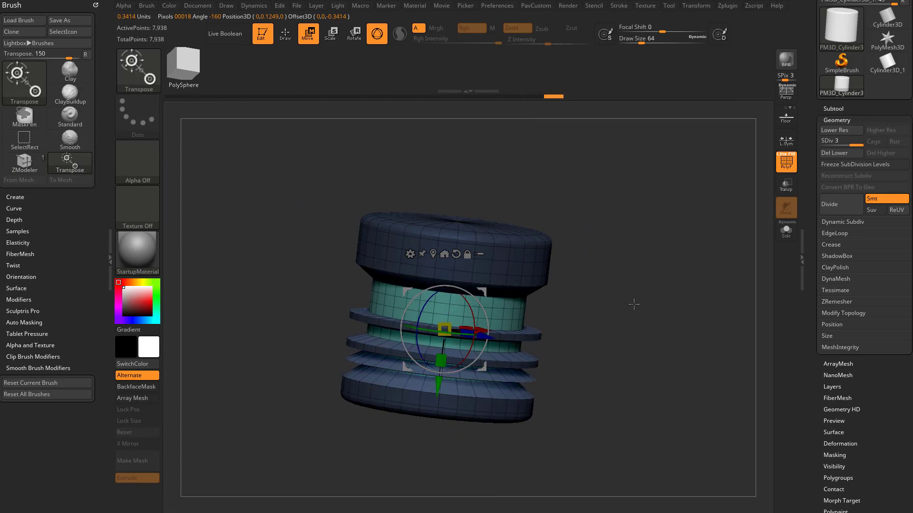